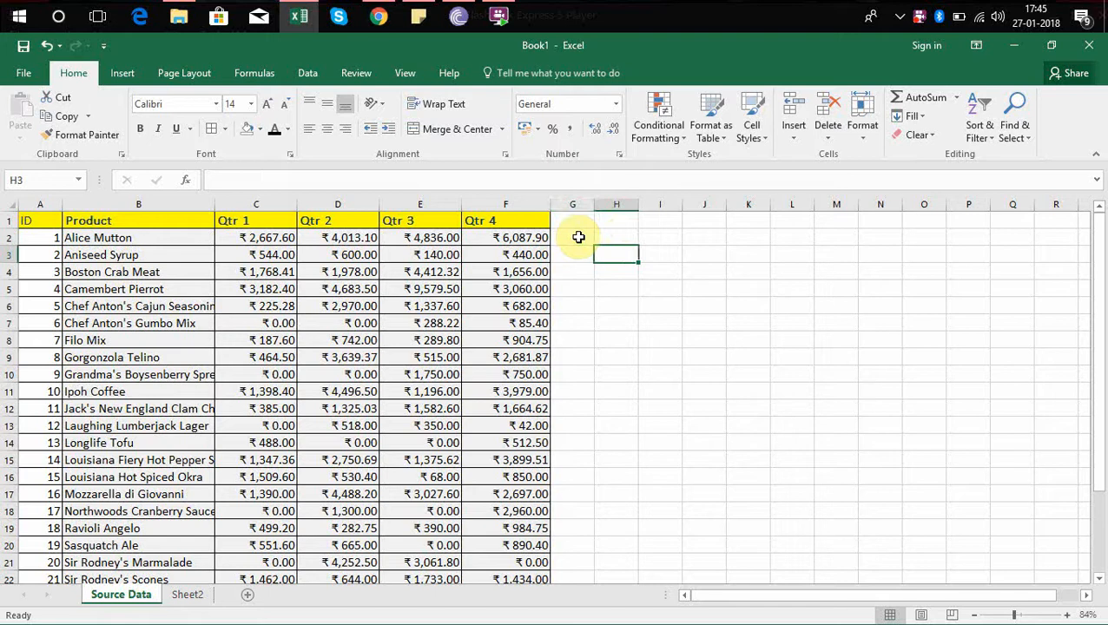
# - Enter the formula =OFFSET(A1,1,0) in cell H4, using the ID header cell as the reference
pyautogui.press('Down')
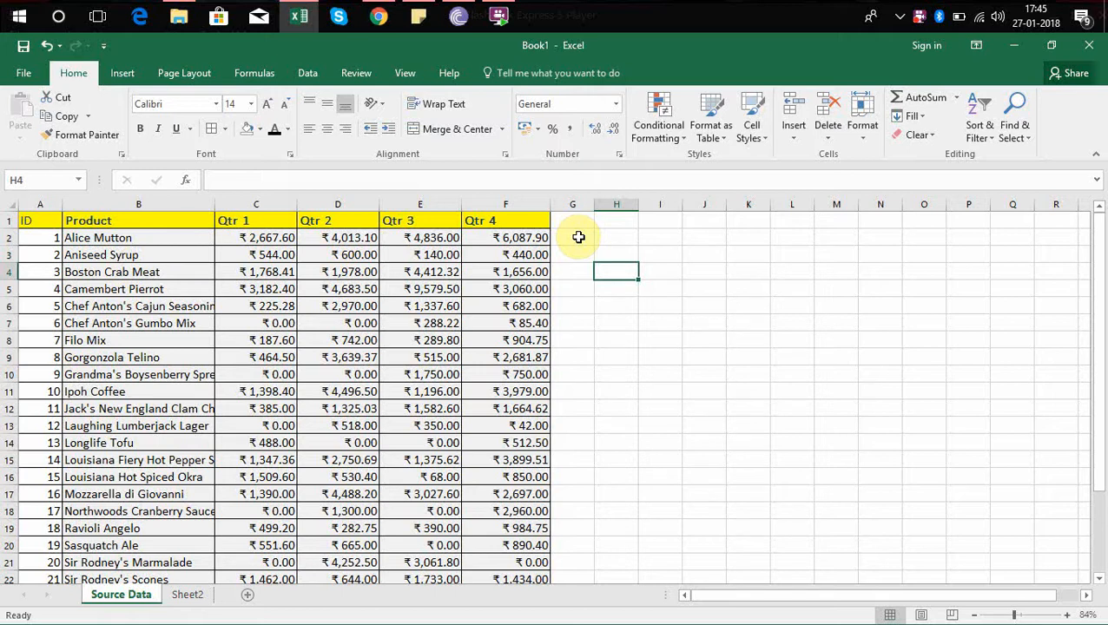
pyautogui.write('=off')
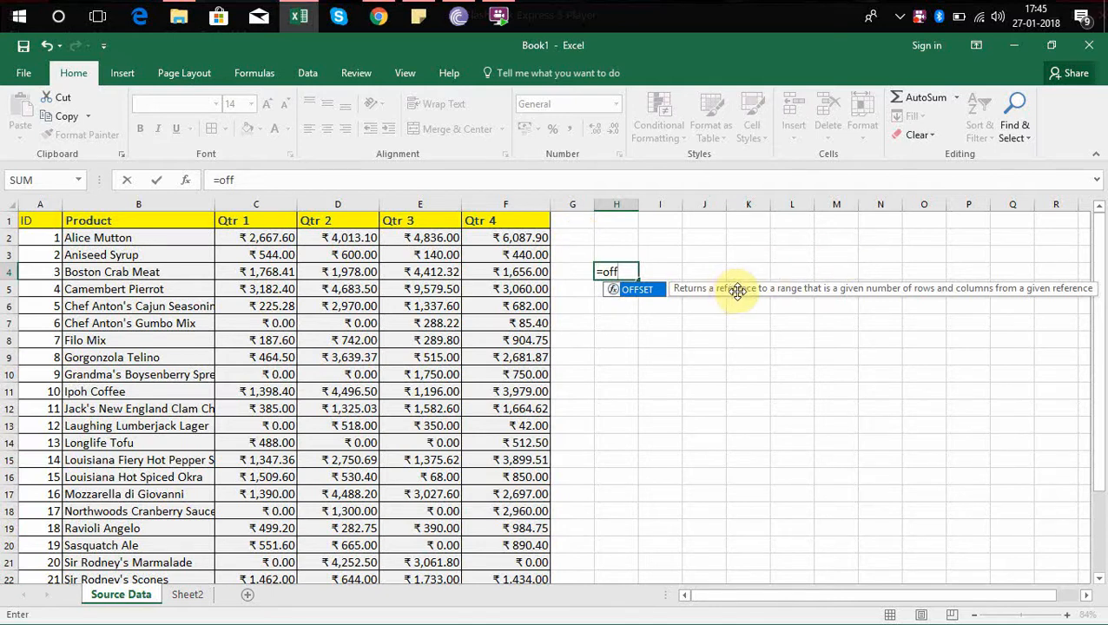
pyautogui.press('Tab')
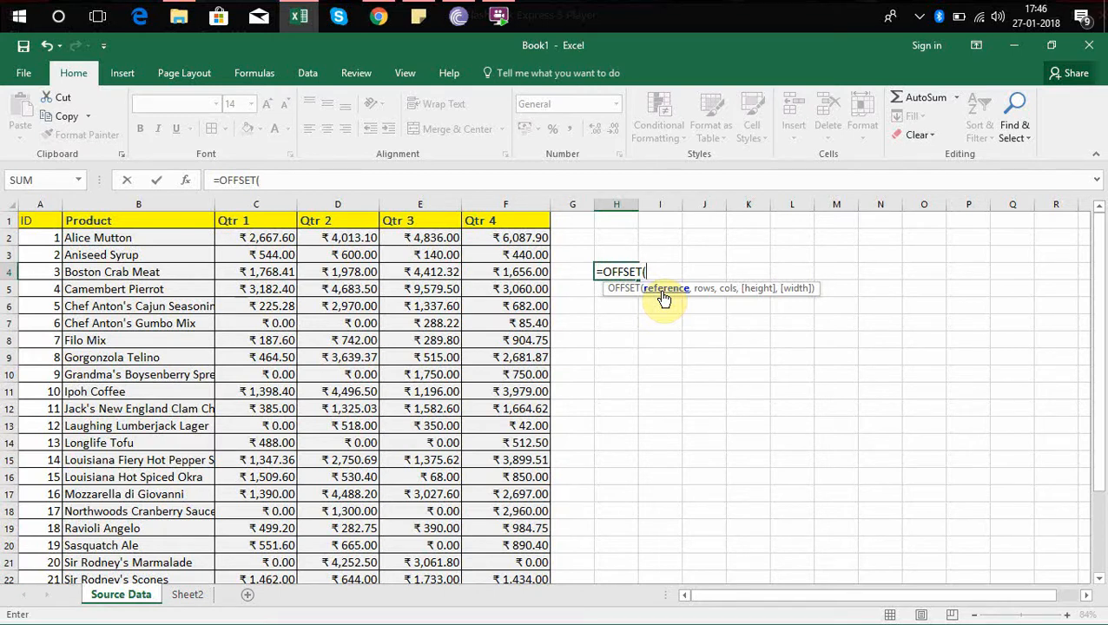
pyautogui.click(47, 221)
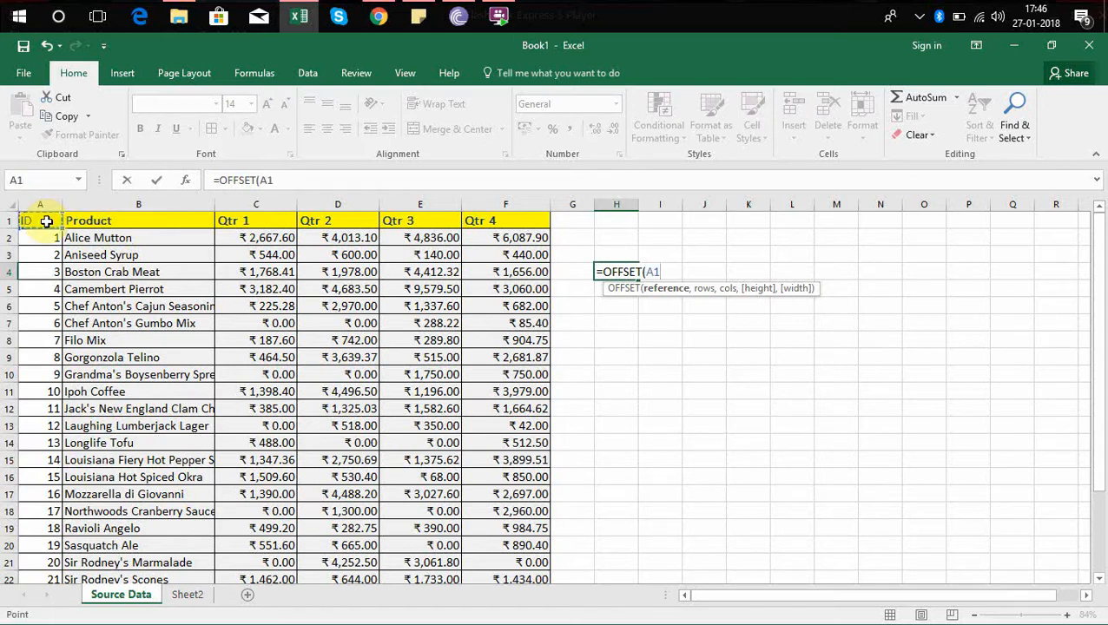
pyautogui.write(',')
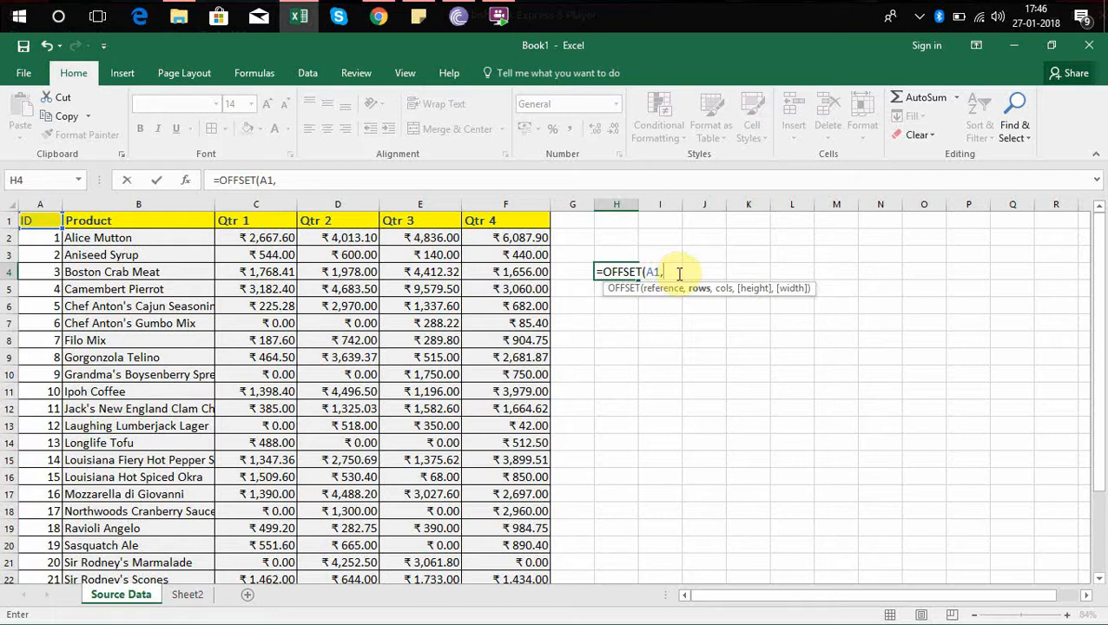
pyautogui.write('1,')
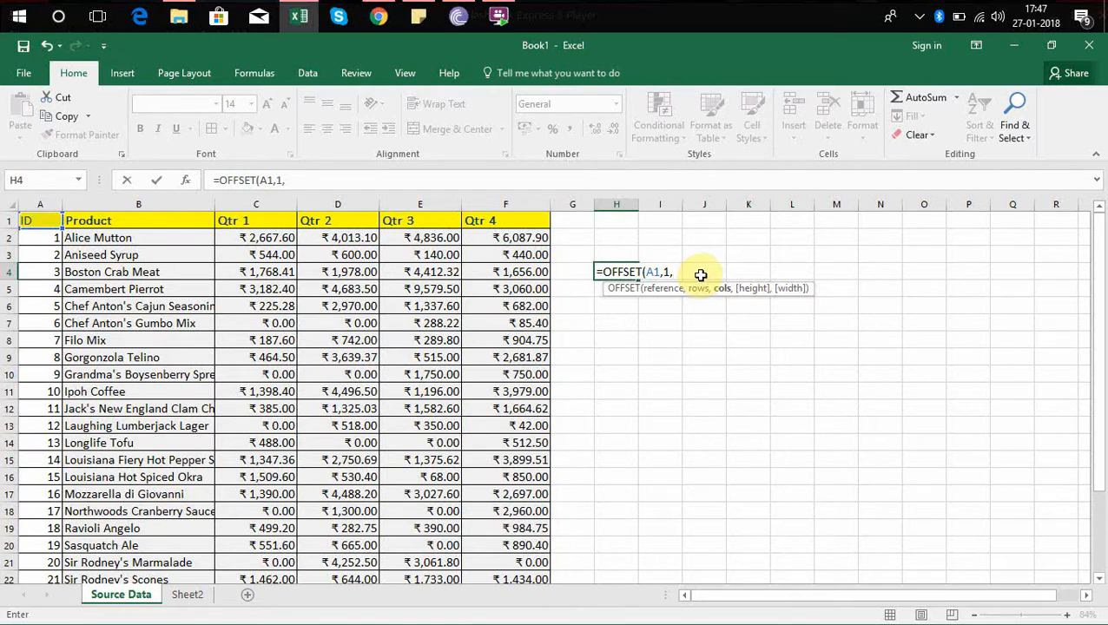
pyautogui.write('0)')
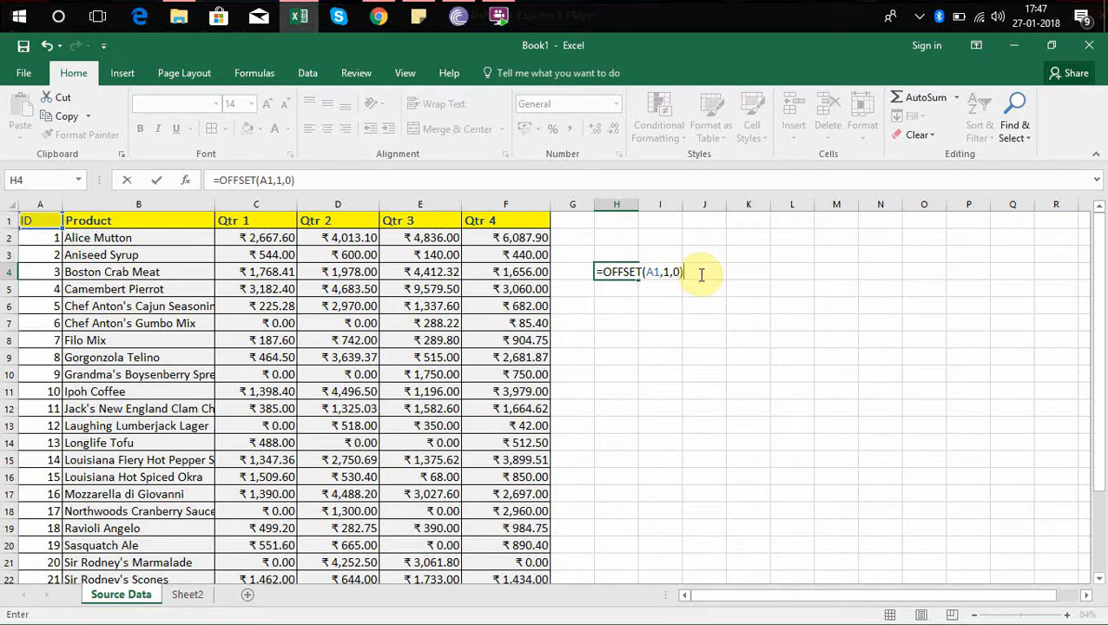
pyautogui.press('Return')
# - Compare the OFFSET formula in H4 with its starting cell A1 and the cell one row below, A2
pyautogui.click(632, 272)
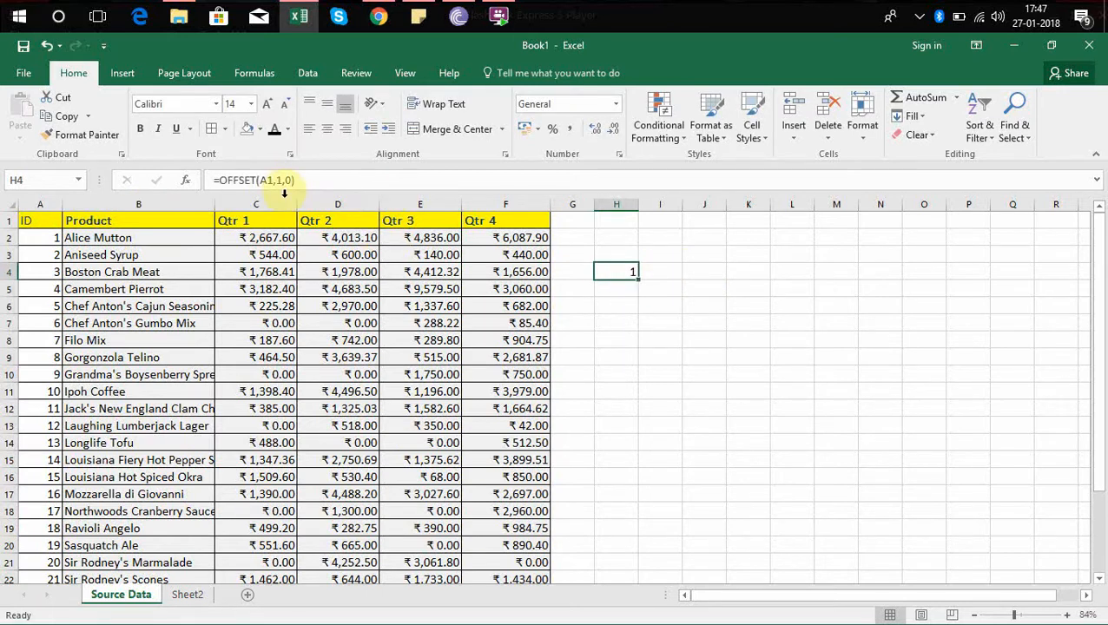
pyautogui.click(39, 225)
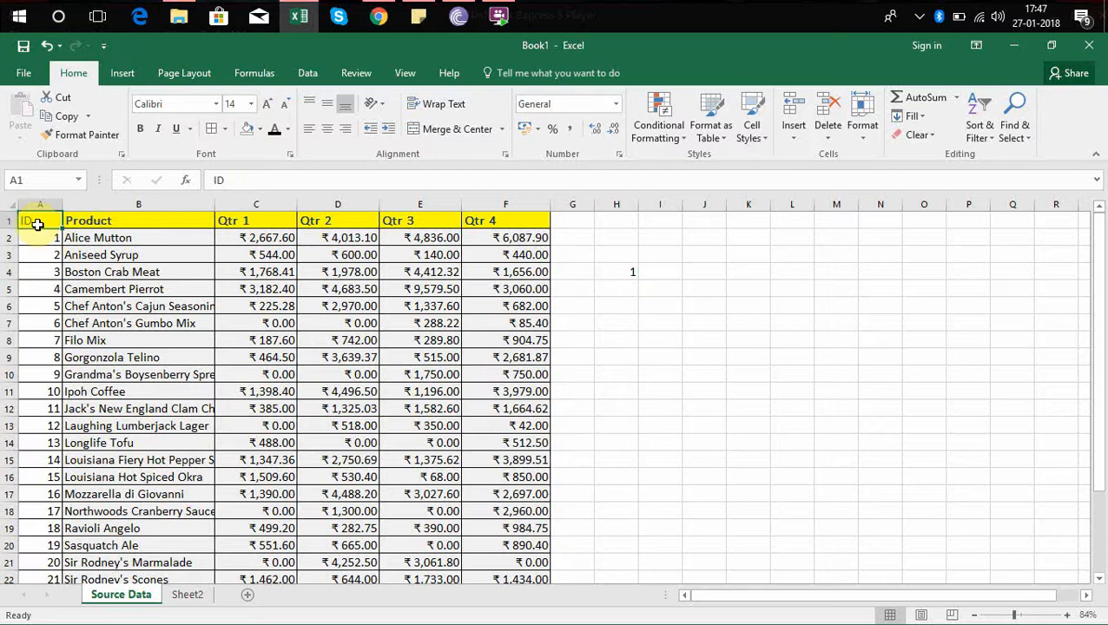
pyautogui.click(39, 238)
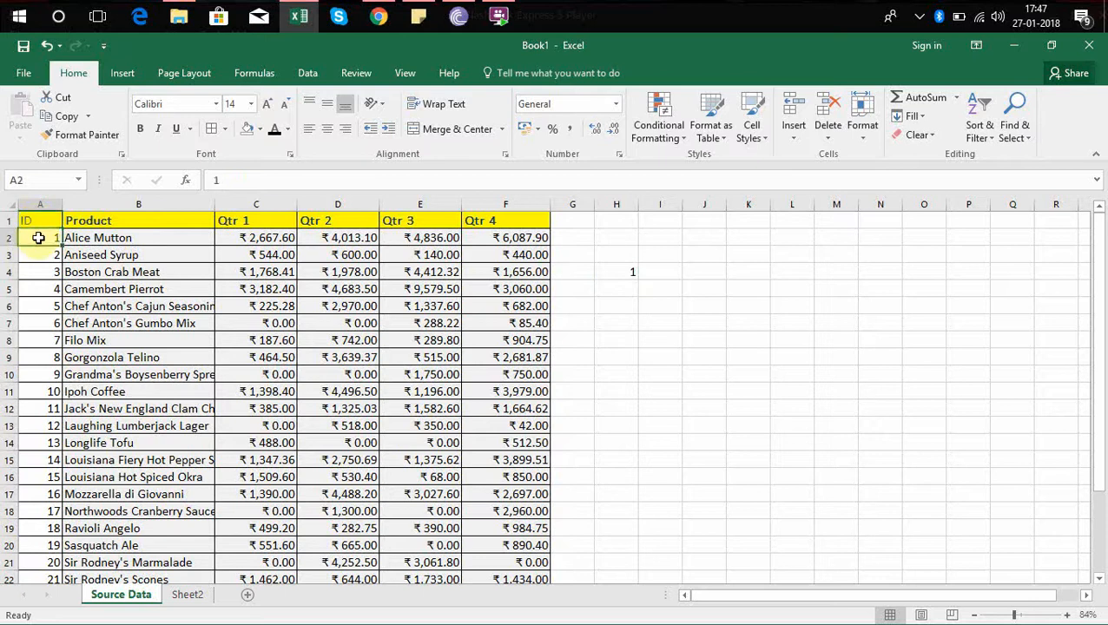
pyautogui.click(625, 273)
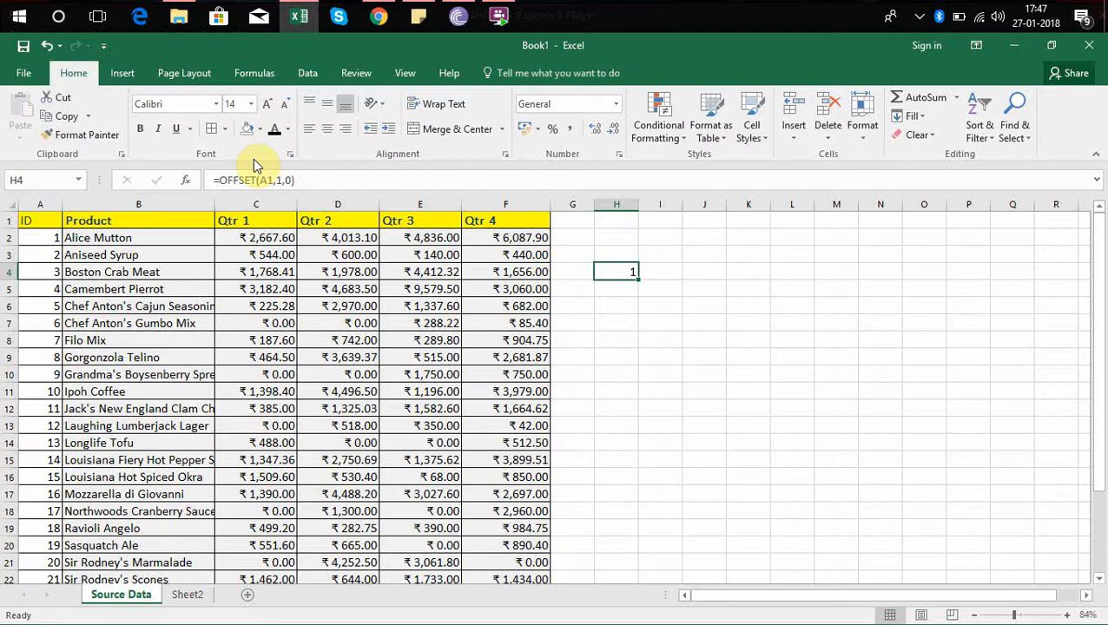
pyautogui.click(654, 305)
# - Change the column argument of the OFFSET formula in H4 to 1, making it =OFFSET(A1,1,1)
pyautogui.click(623, 270)
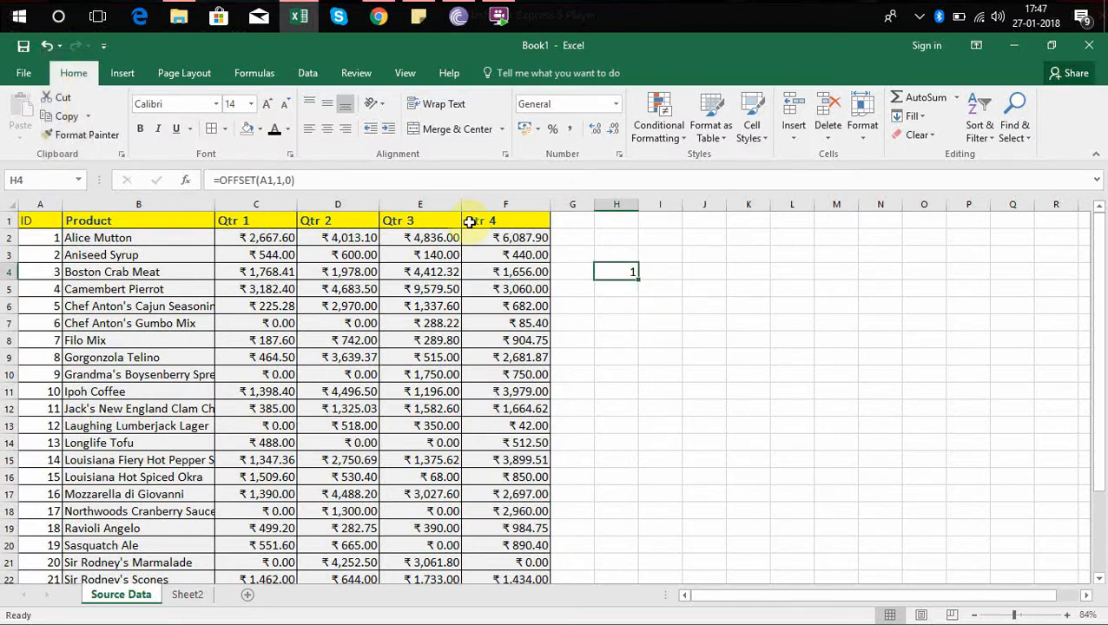
pyautogui.click(289, 180)
pyautogui.press('BackSpace')
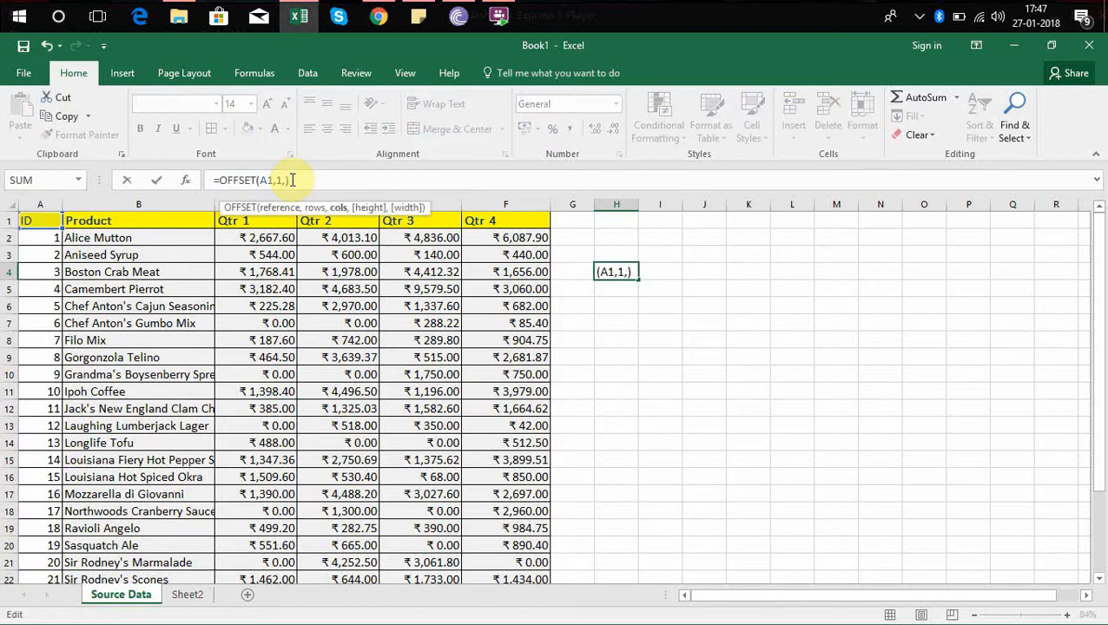
pyautogui.write('1')
pyautogui.press('Return')
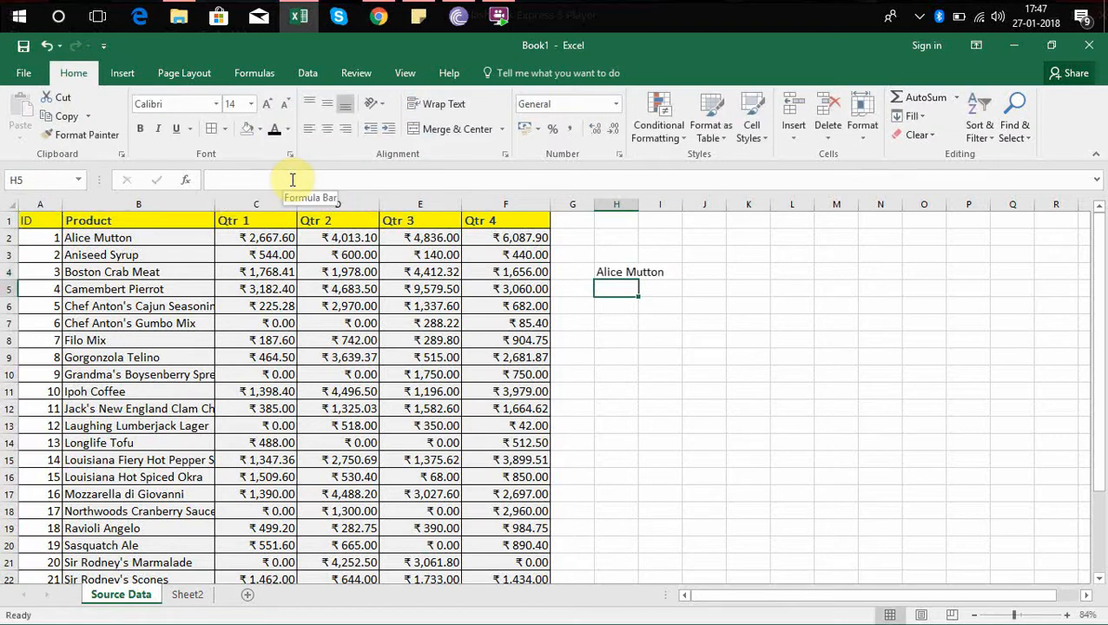
# - Trace the path of the H4 formula from A1 one row down and one column across to B2
pyautogui.press('Up')
pyautogui.click(126, 237)
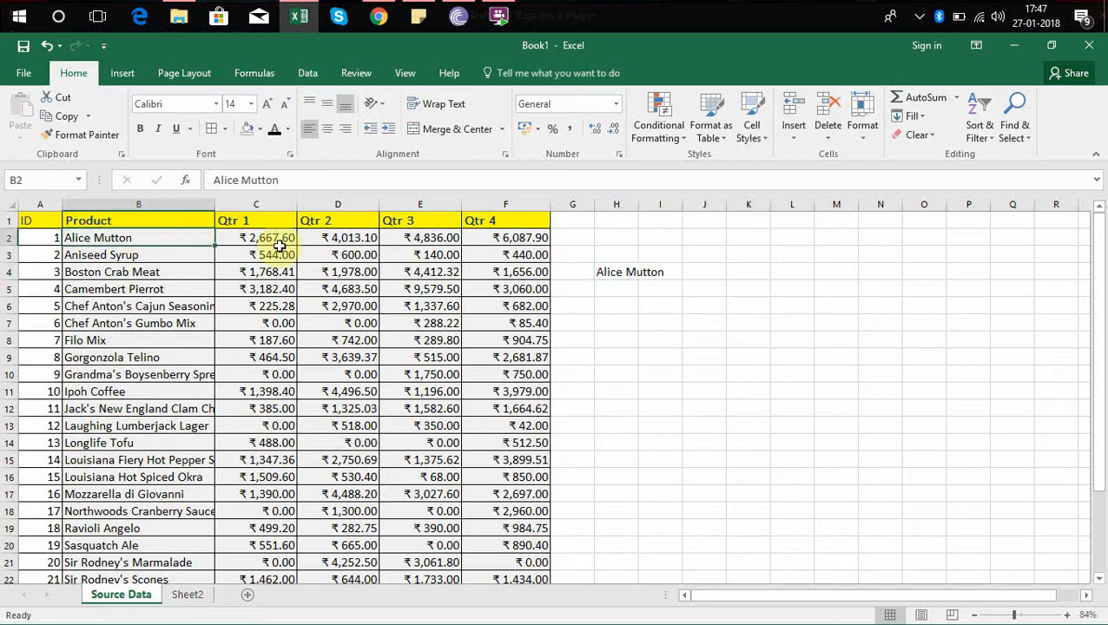
pyautogui.click(622, 270)
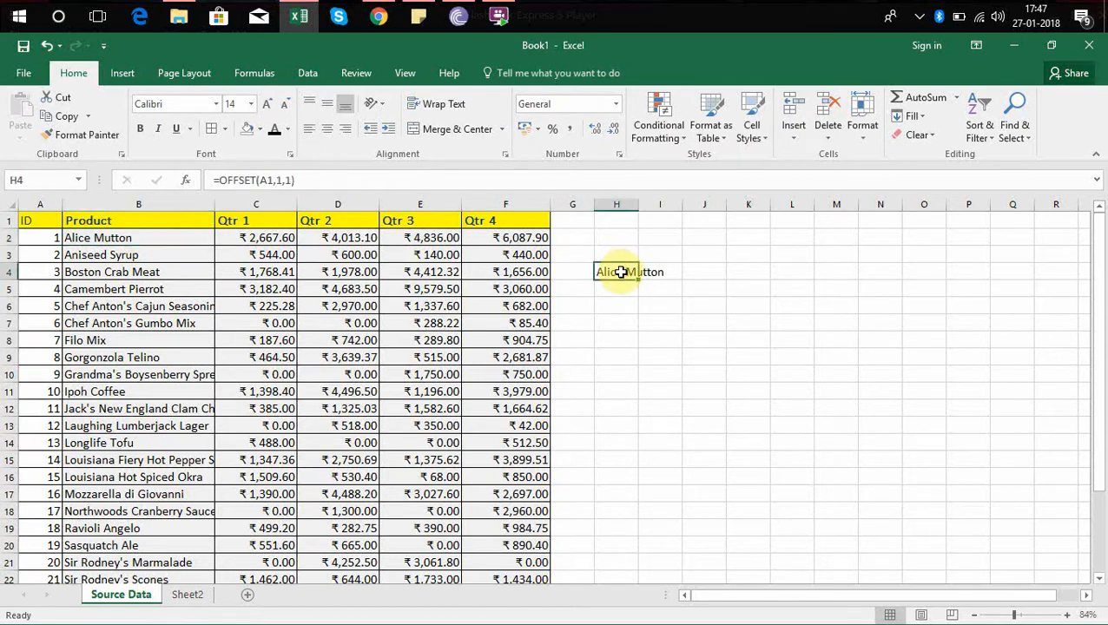
pyautogui.click(50, 220)
pyautogui.click(53, 237)
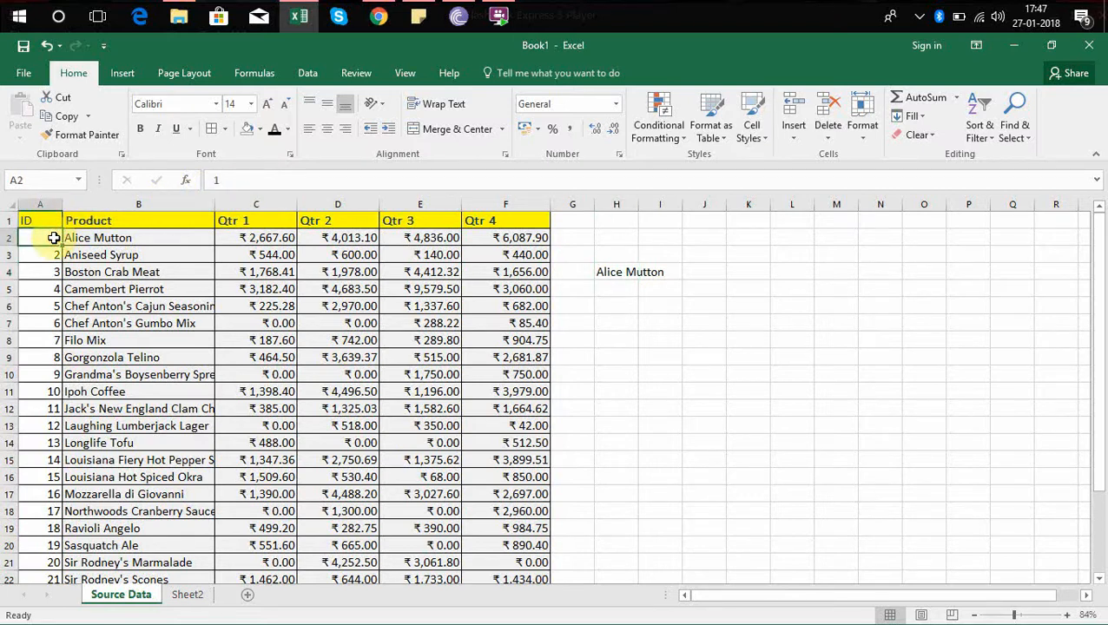
pyautogui.click(617, 272)
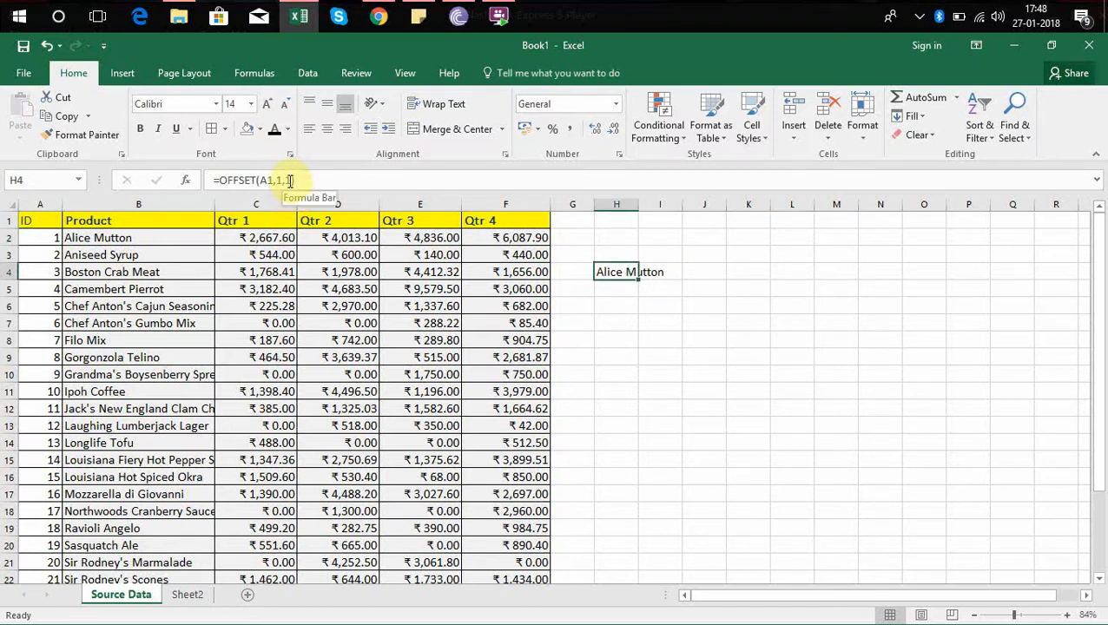
pyautogui.click(51, 221)
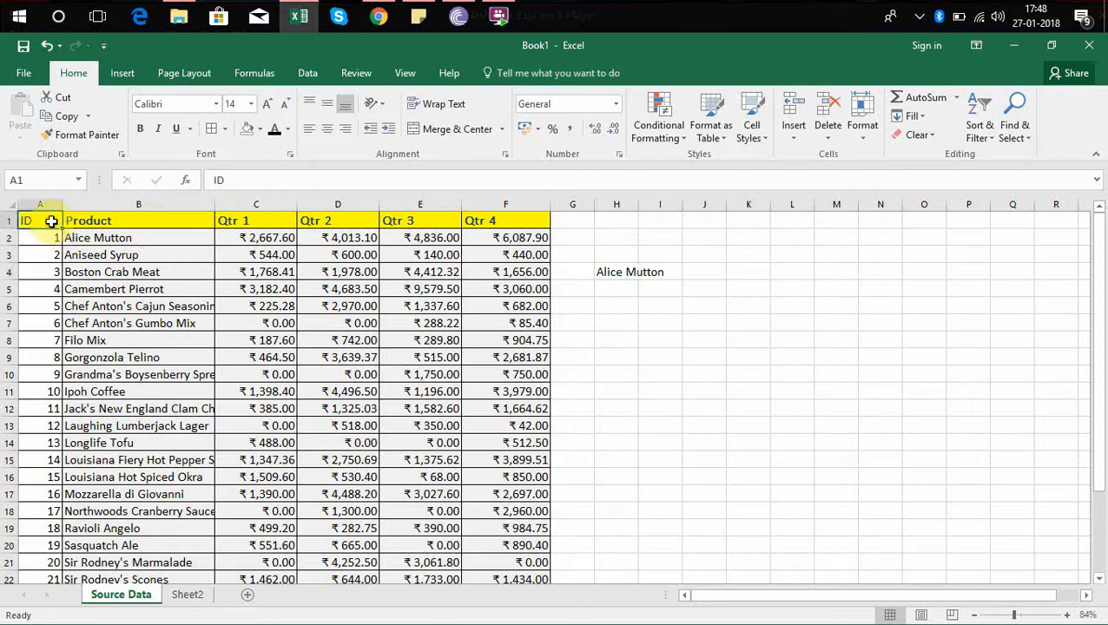
pyautogui.press('Down')
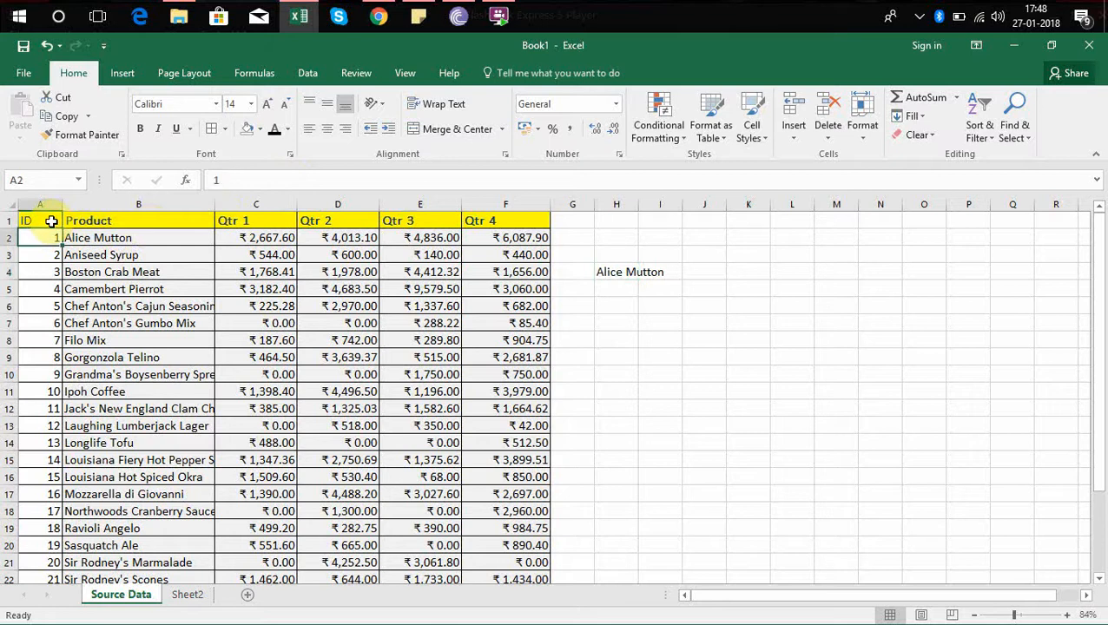
pyautogui.press('Right')
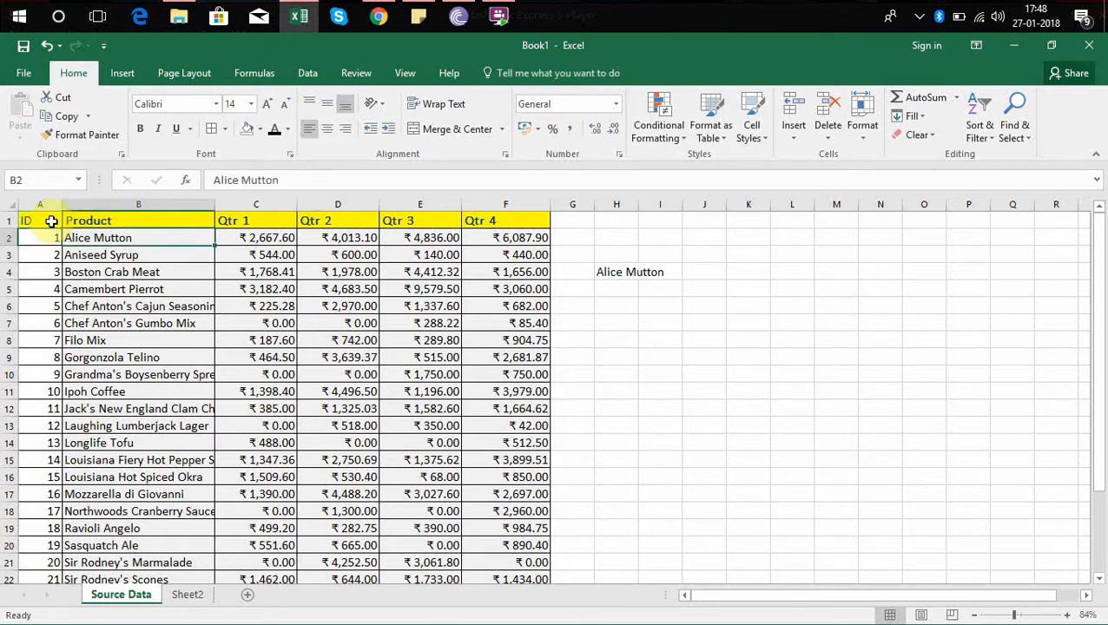
pyautogui.click(610, 260)
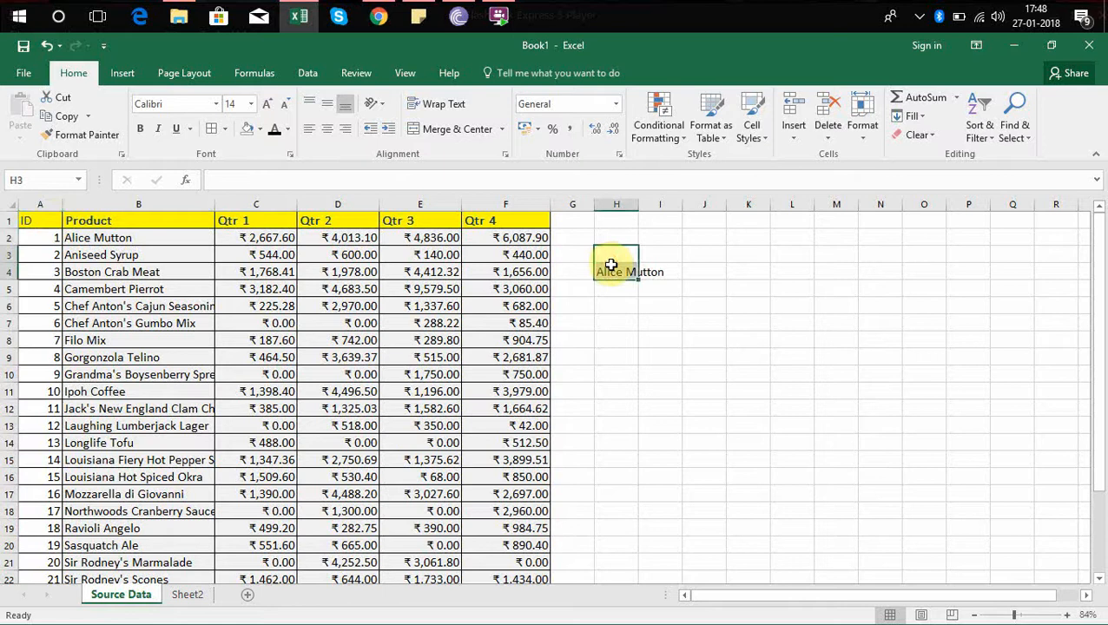
# - Widen column H so the product name in H4 fits, and clear the formula from H4
pyautogui.click(611, 273)
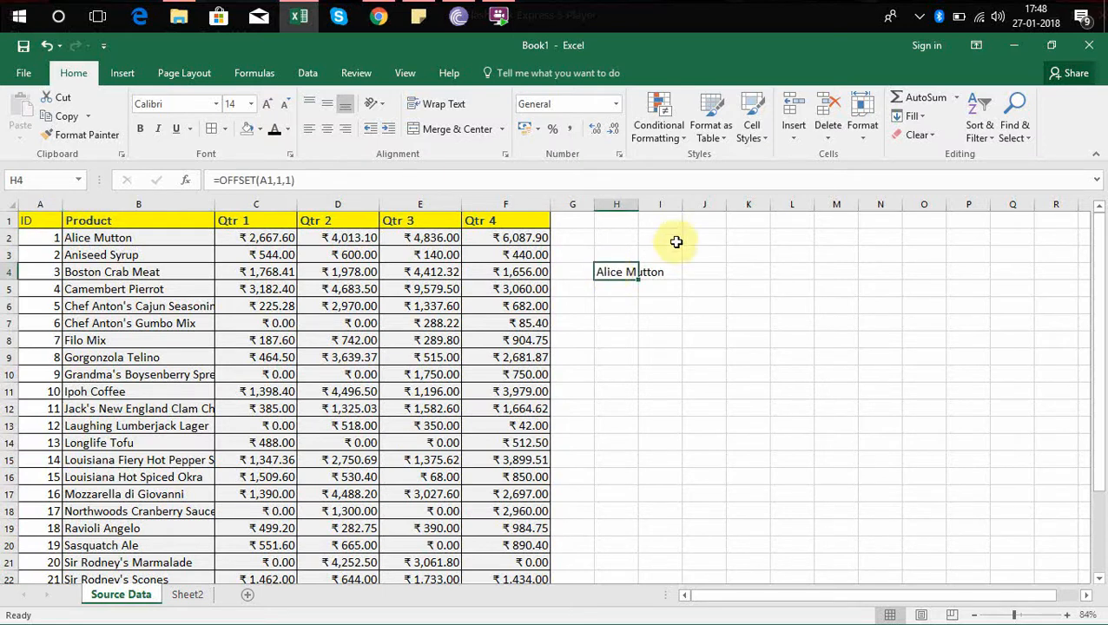
pyautogui.moveTo(638, 205); pyautogui.dragTo(708, 209)
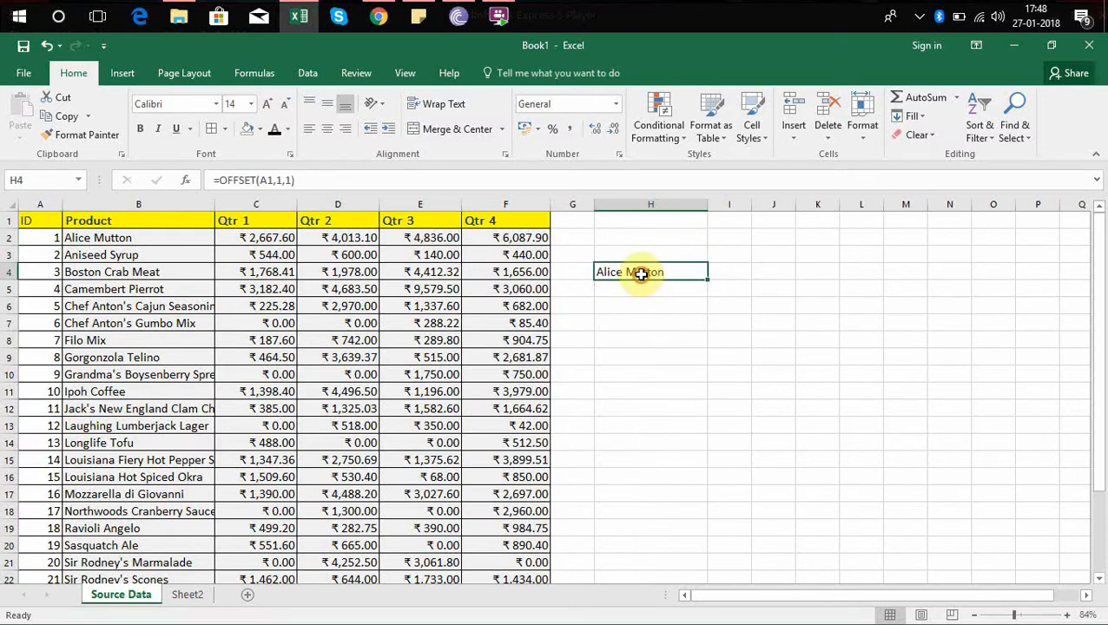
pyautogui.press('Delete')
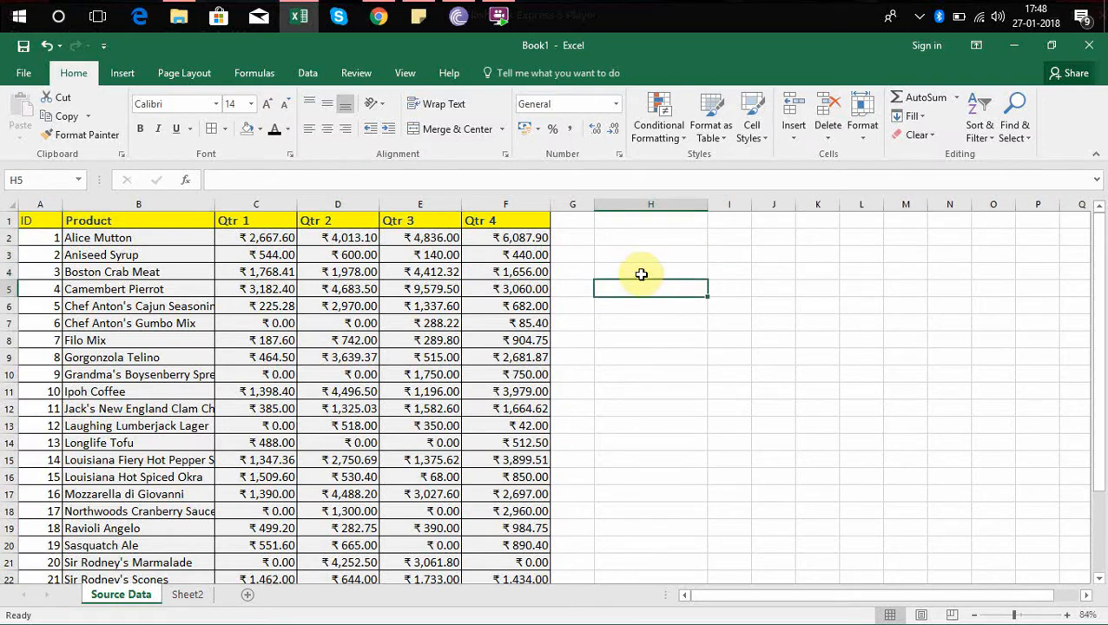
pyautogui.press('Up')
# - Enter the formula =OFFSET(F1,2,0) in cell H4, using the Qtr 4 header cell as the reference
pyautogui.click(641, 274)
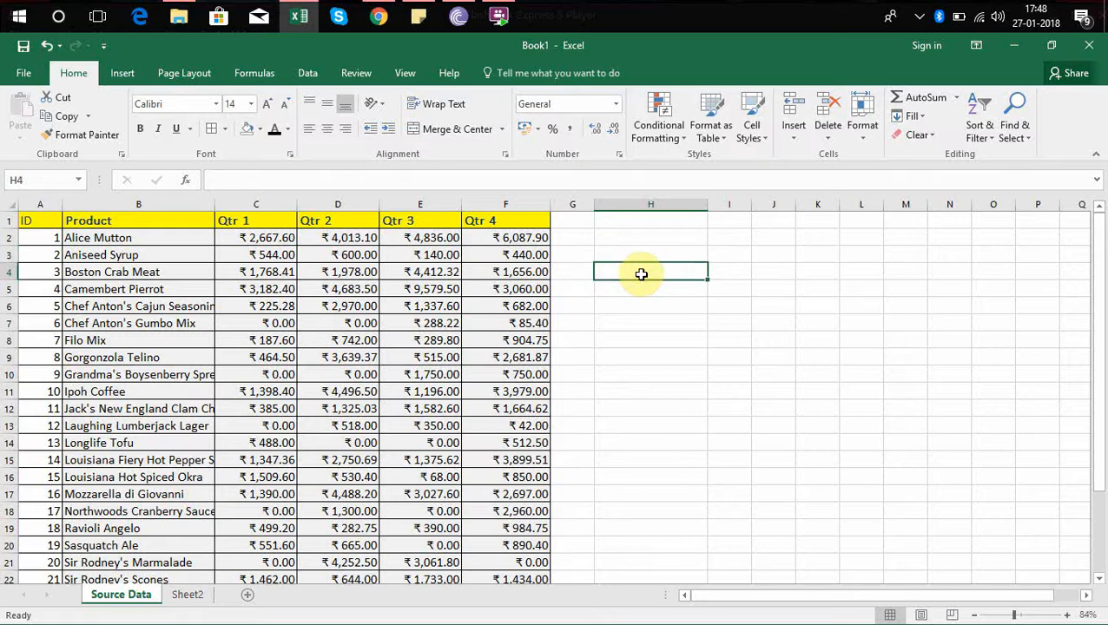
pyautogui.write('=off')
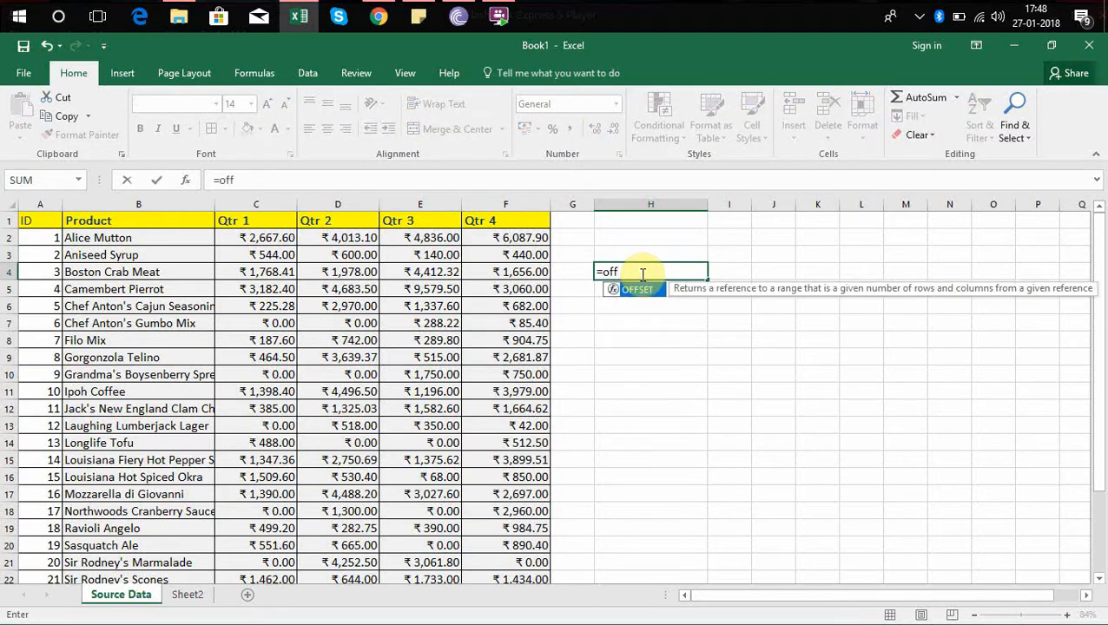
pyautogui.press('Tab')
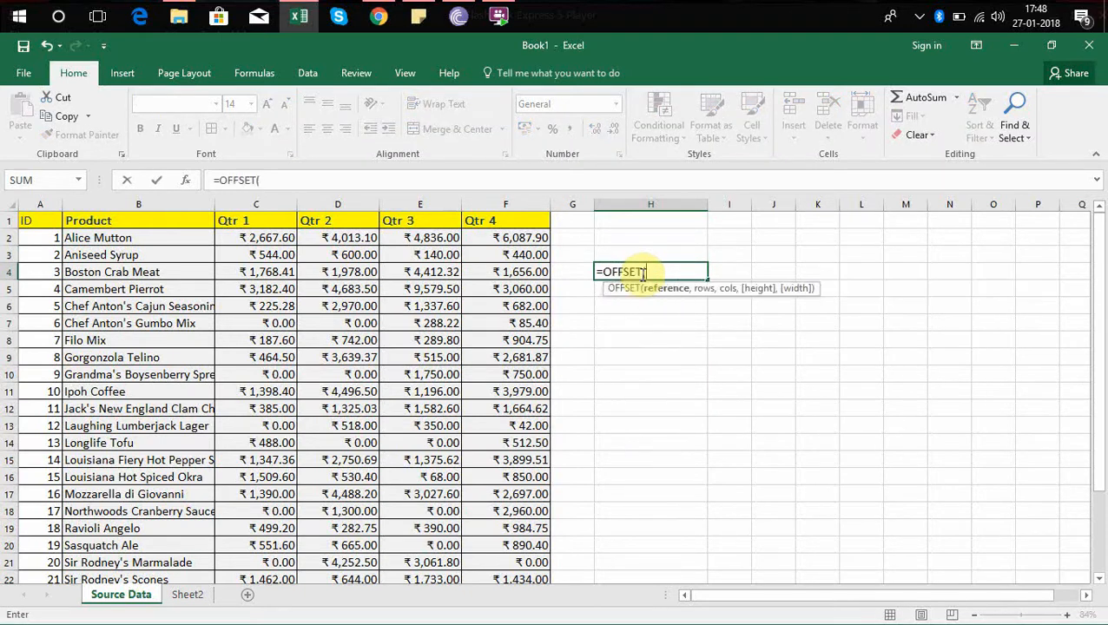
pyautogui.click(513, 219)
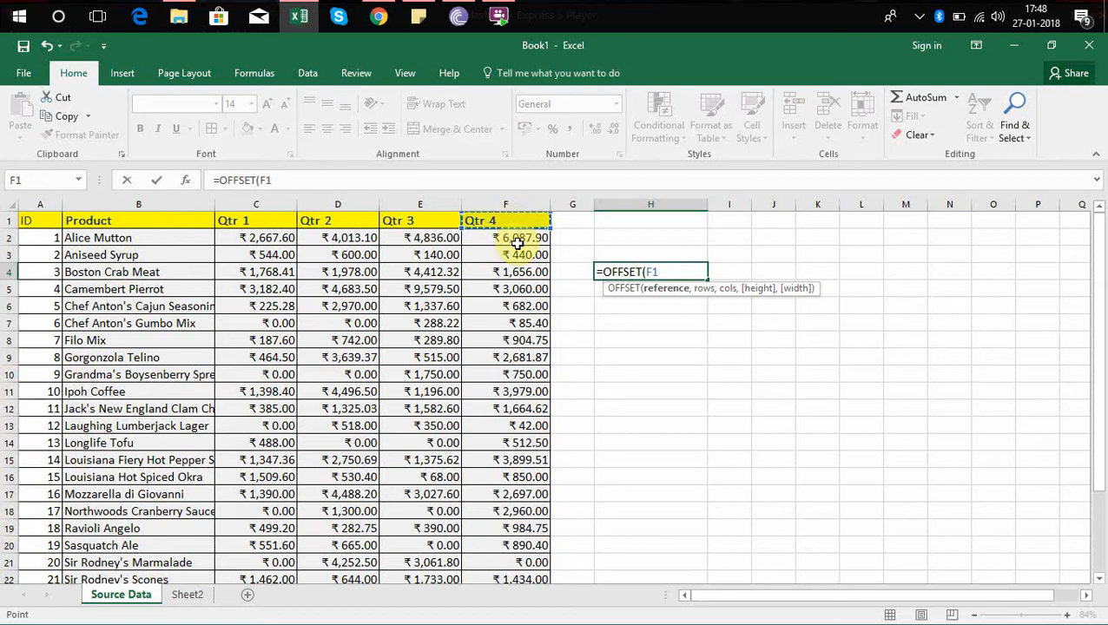
pyautogui.write(',')
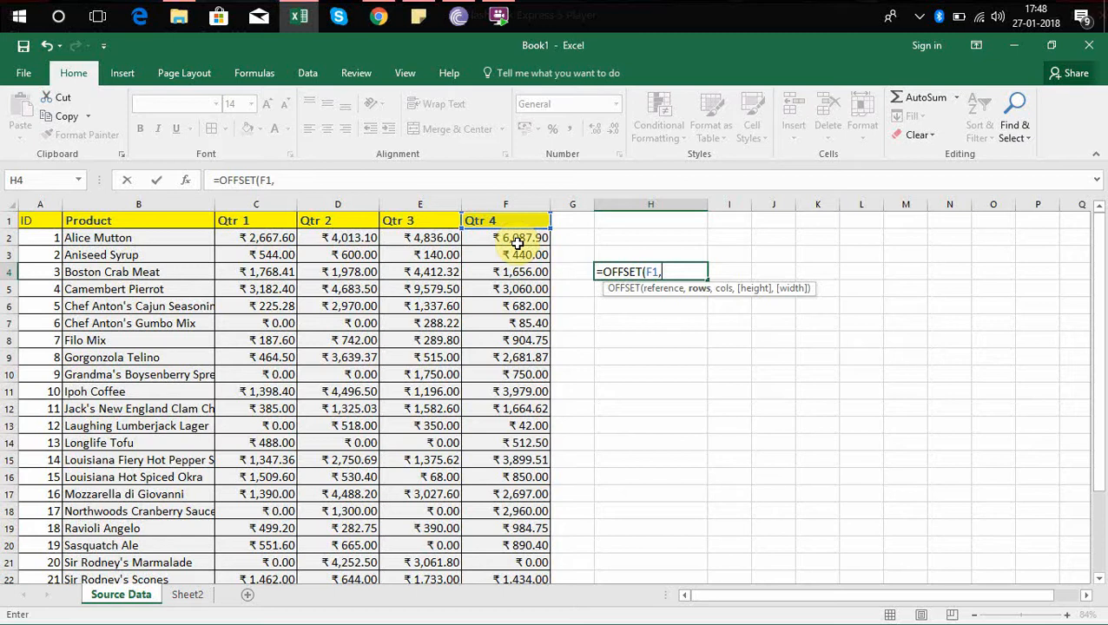
pyautogui.write('2,')
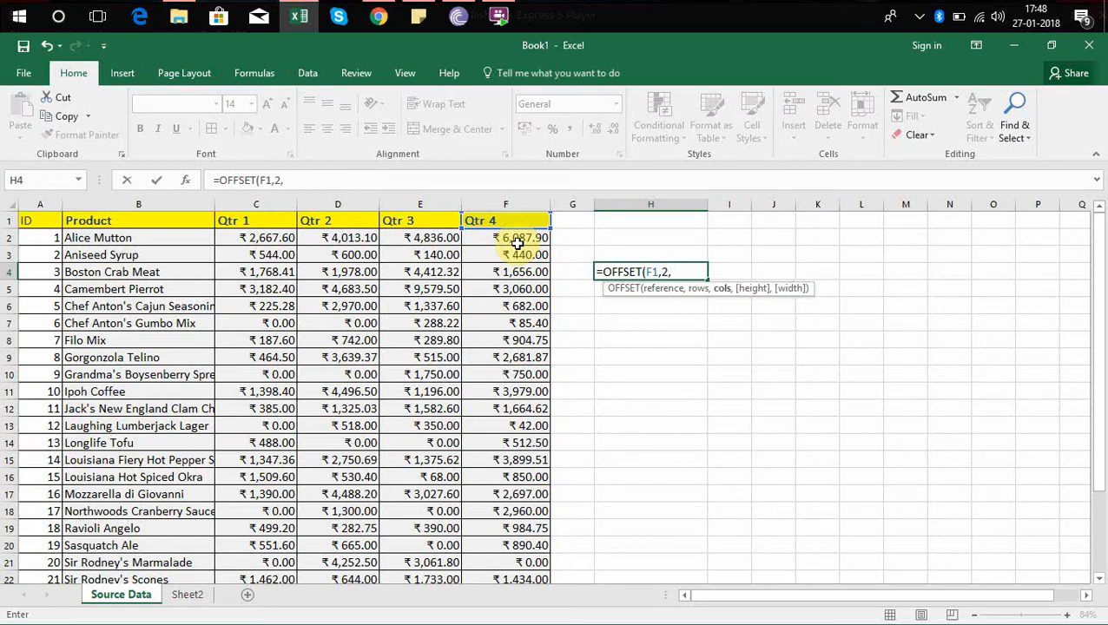
pyautogui.write('0')
pyautogui.write(')')
pyautogui.press('Return')
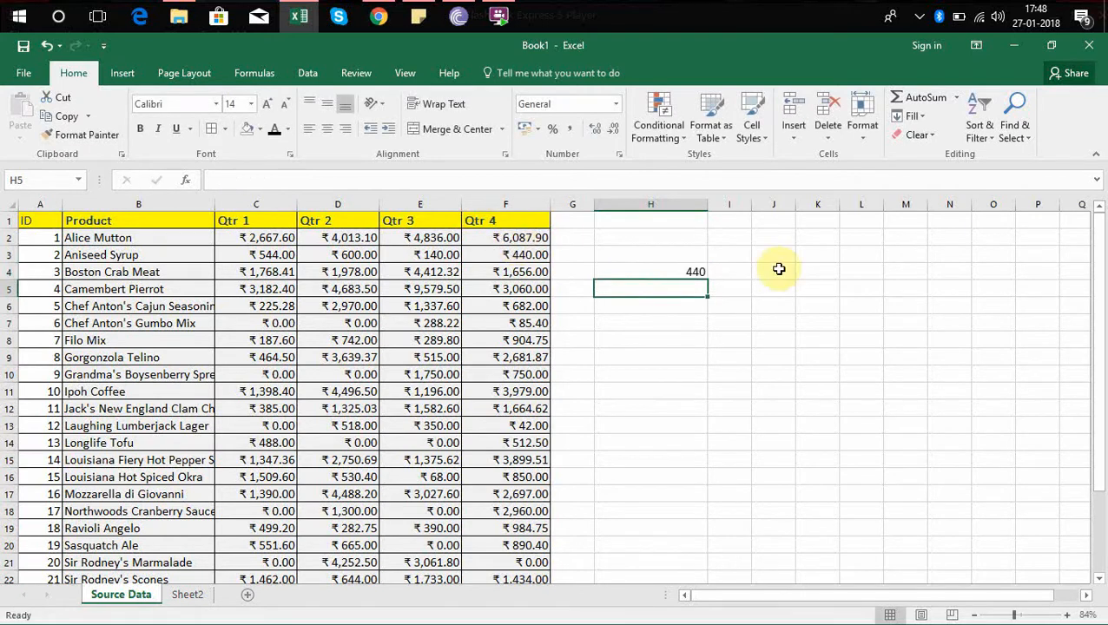
# - Review the formula in H4 and trace its path from F1 two rows down to F3
pyautogui.click(700, 271)
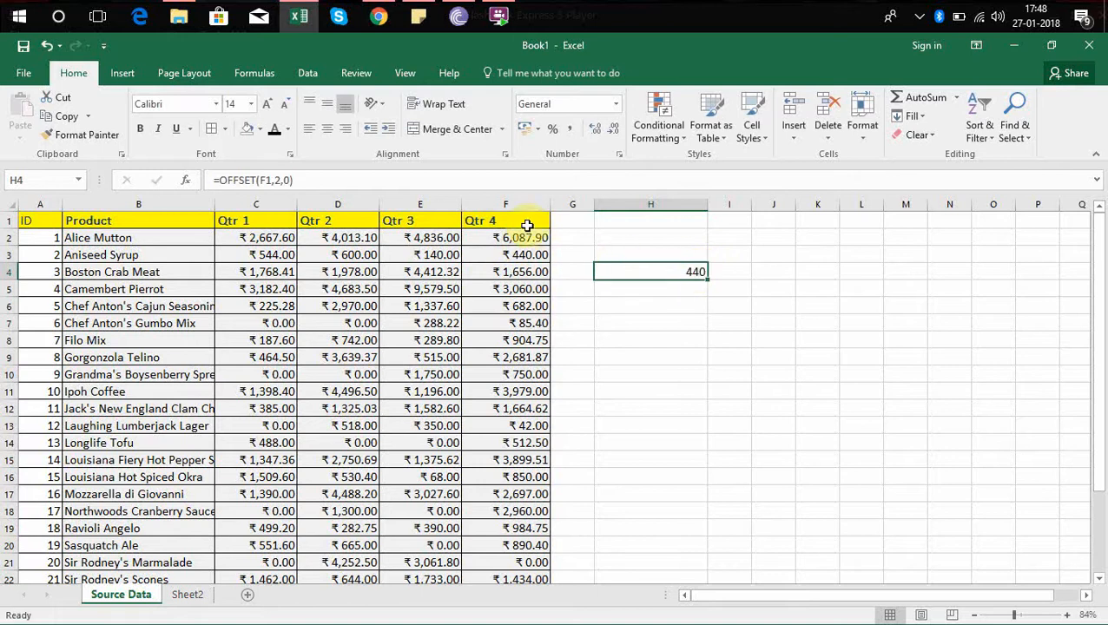
pyautogui.click(526, 223)
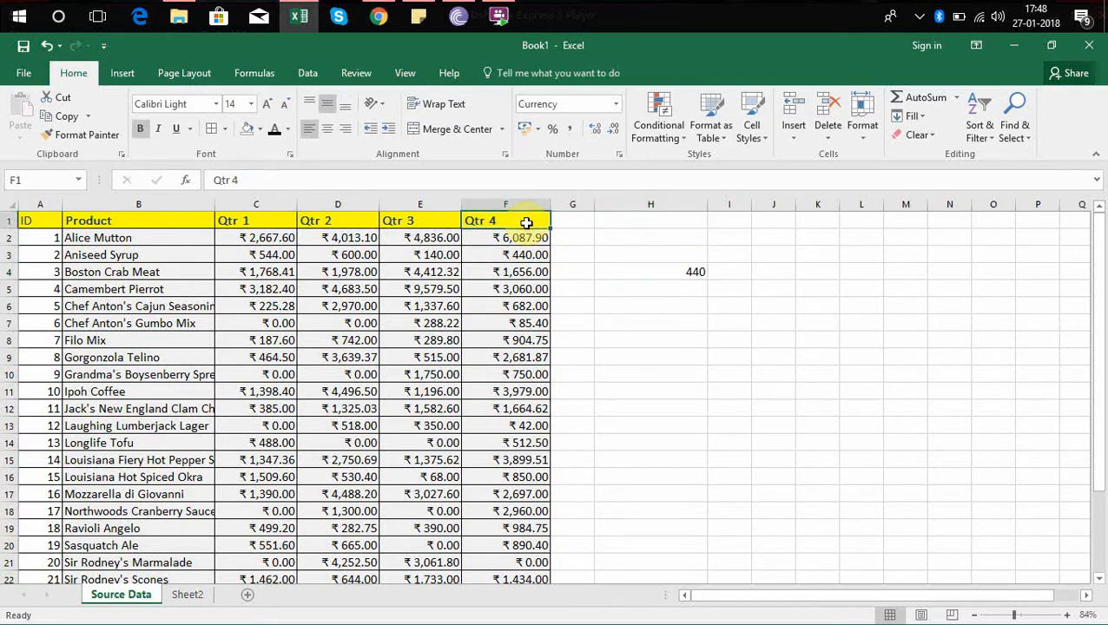
pyautogui.press('Down')
pyautogui.press('Down')
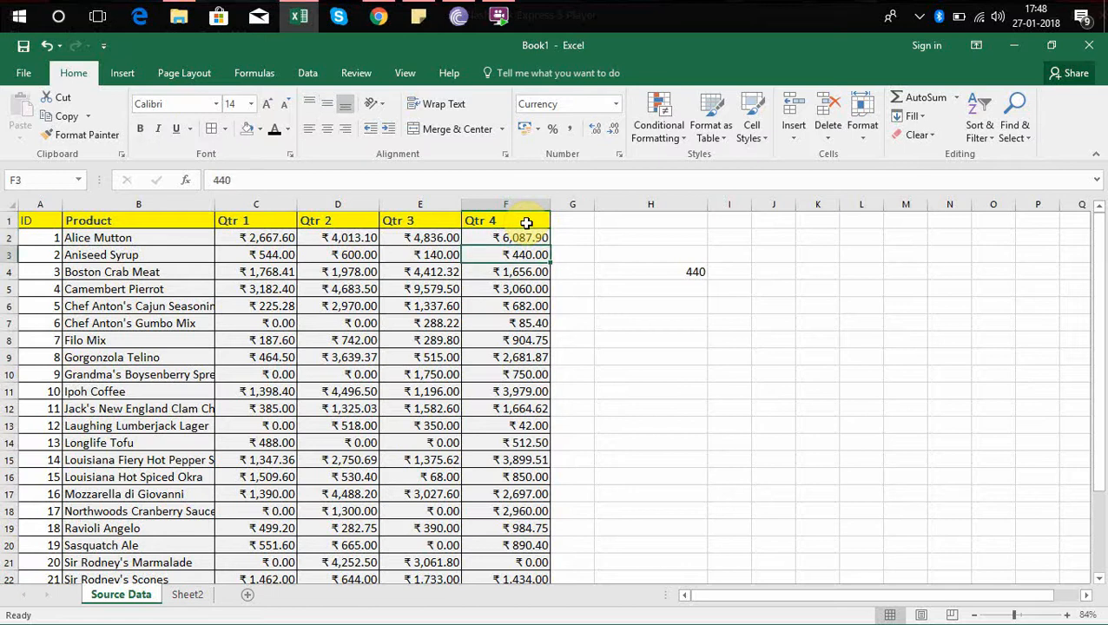
# - Change the column argument of the H4 formula to 1, making it =OFFSET(F1,2,1)
pyautogui.click(698, 272)
pyautogui.click(290, 181)
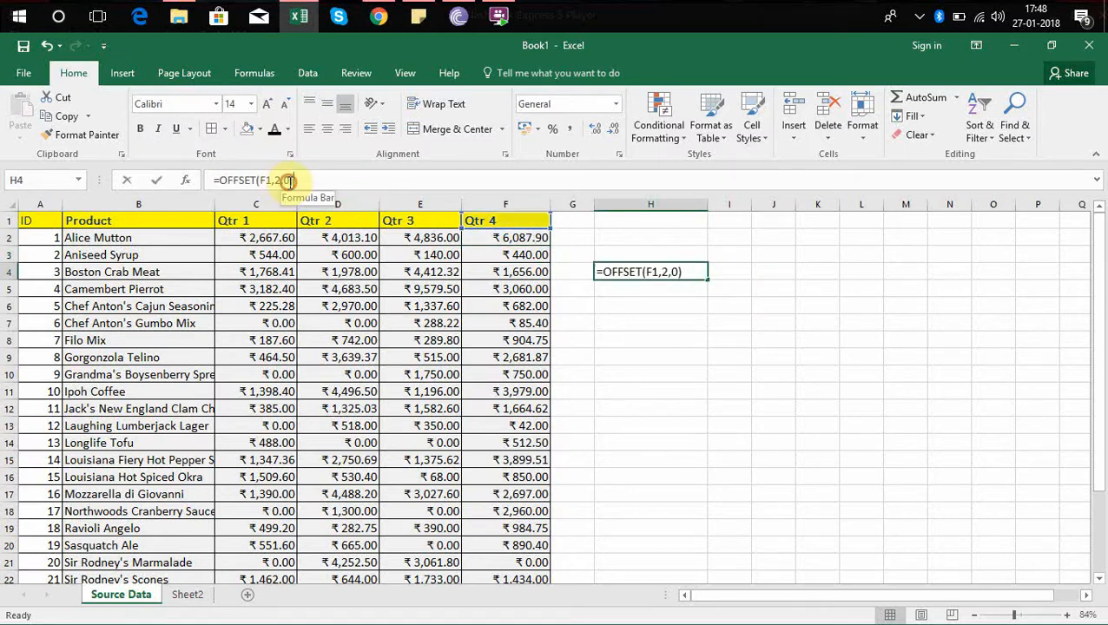
pyautogui.press('BackSpace')
pyautogui.write('1')
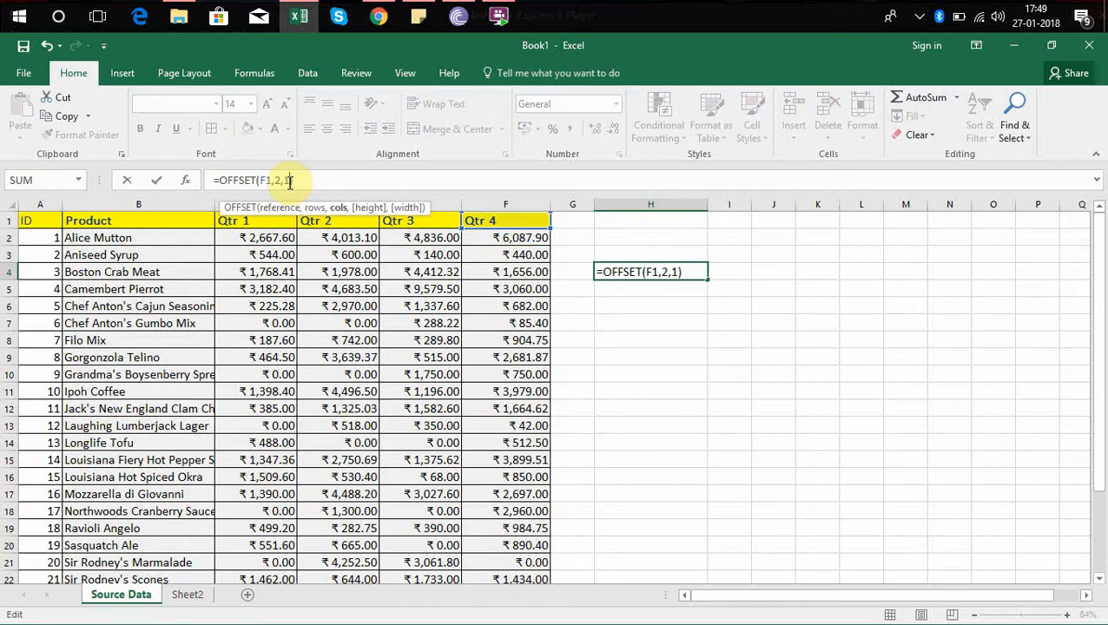
pyautogui.press('Return')
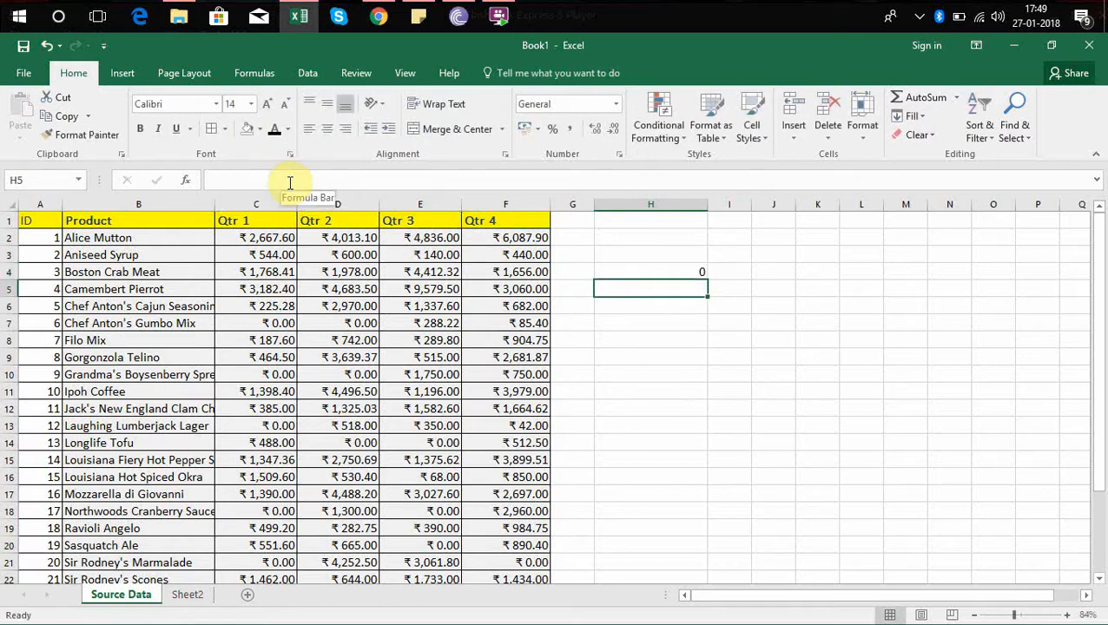
pyautogui.press('Up')
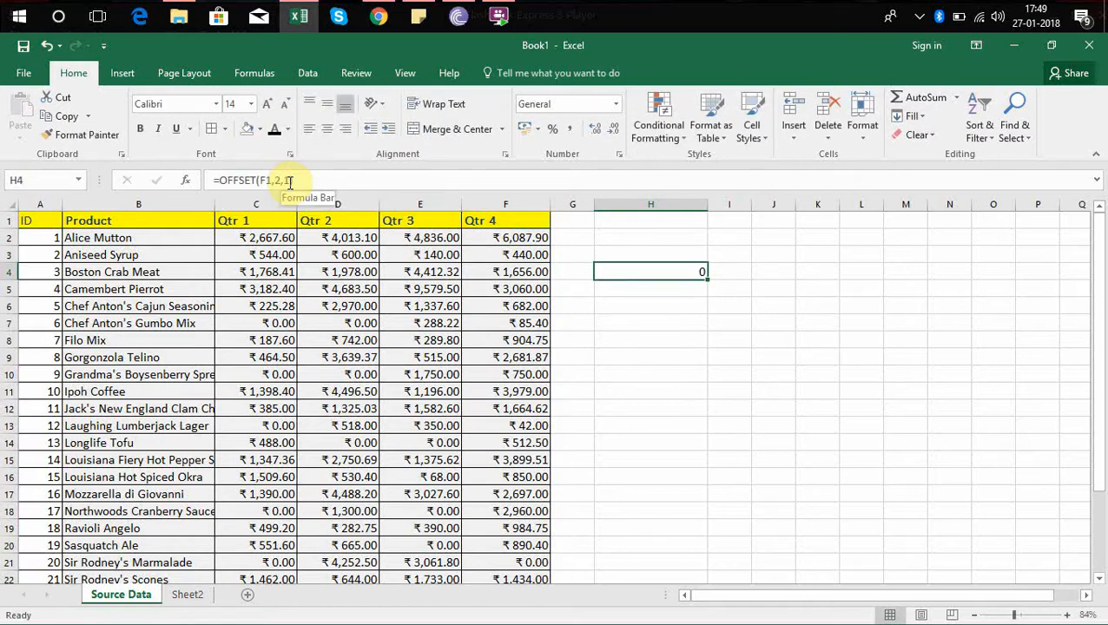
# - Trace the H4 formula from F1 two rows down to F3 and review its column argument
pyautogui.press('Left')
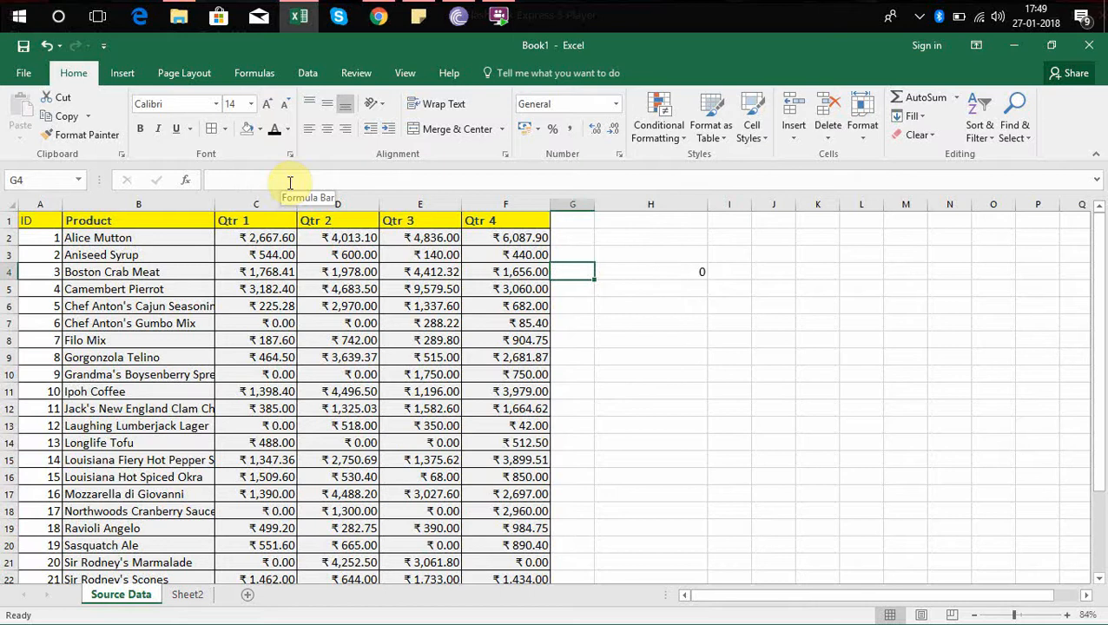
pyautogui.press('Right')
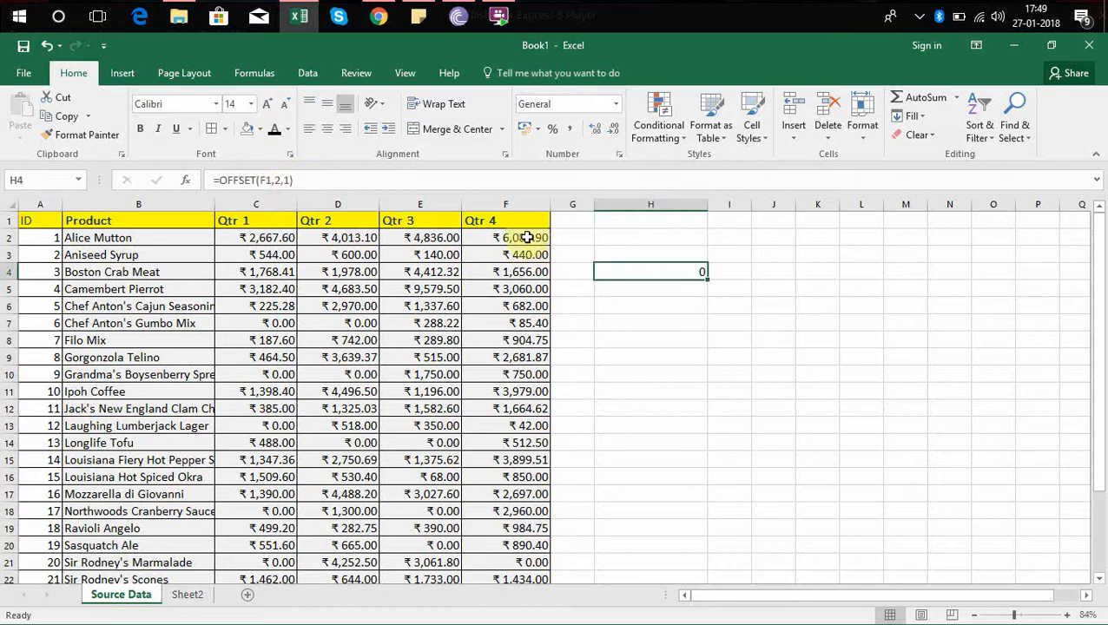
pyautogui.click(513, 223)
pyautogui.press('Down')
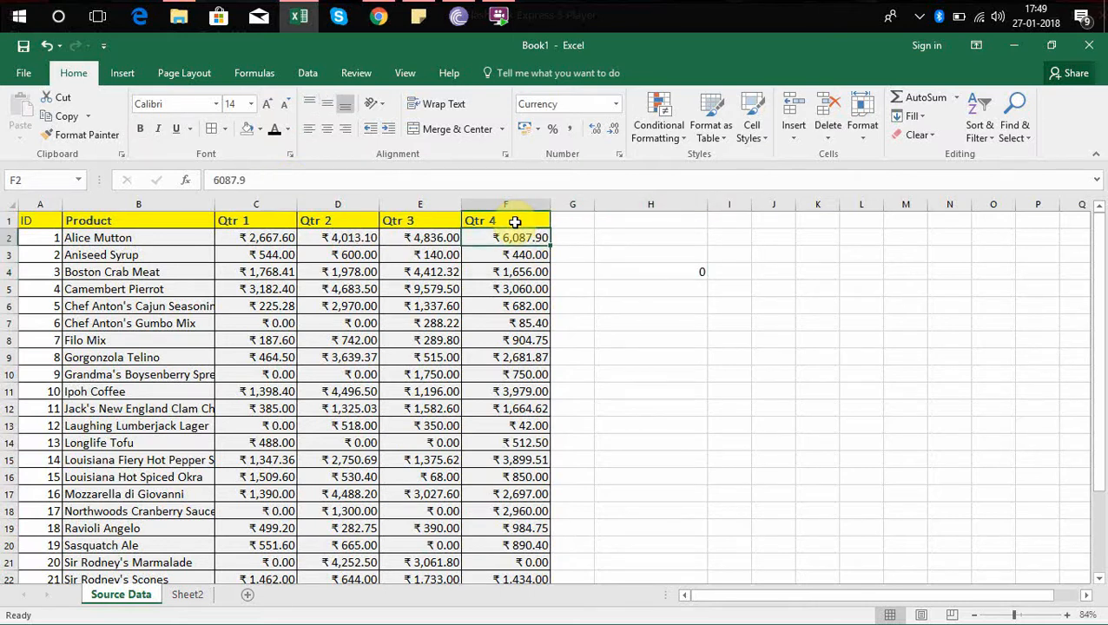
pyautogui.press('Down')
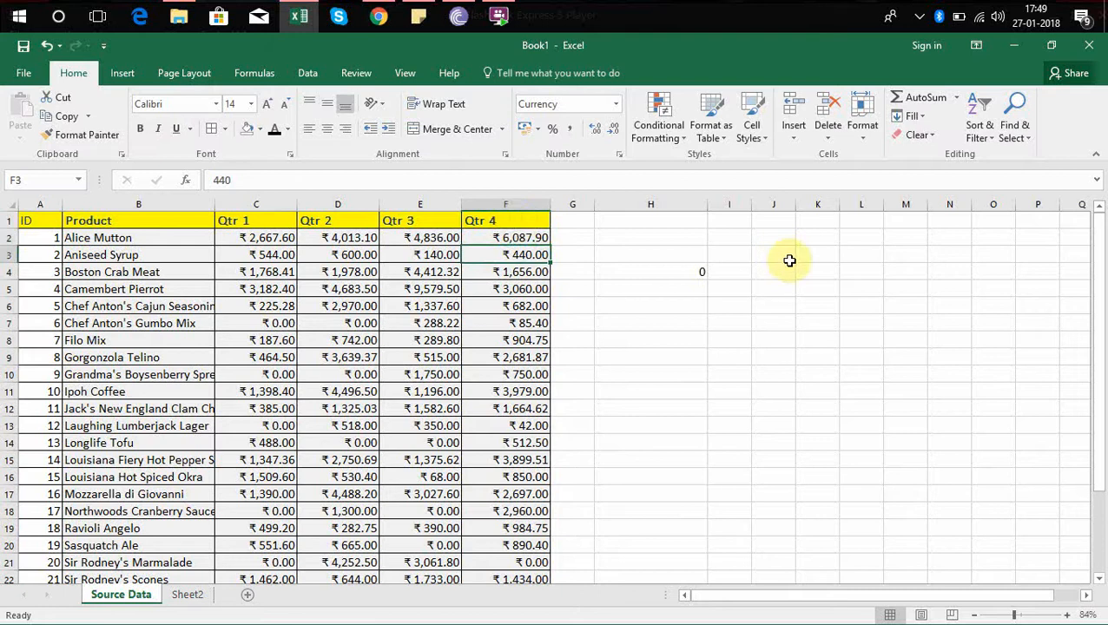
pyautogui.click(700, 272)
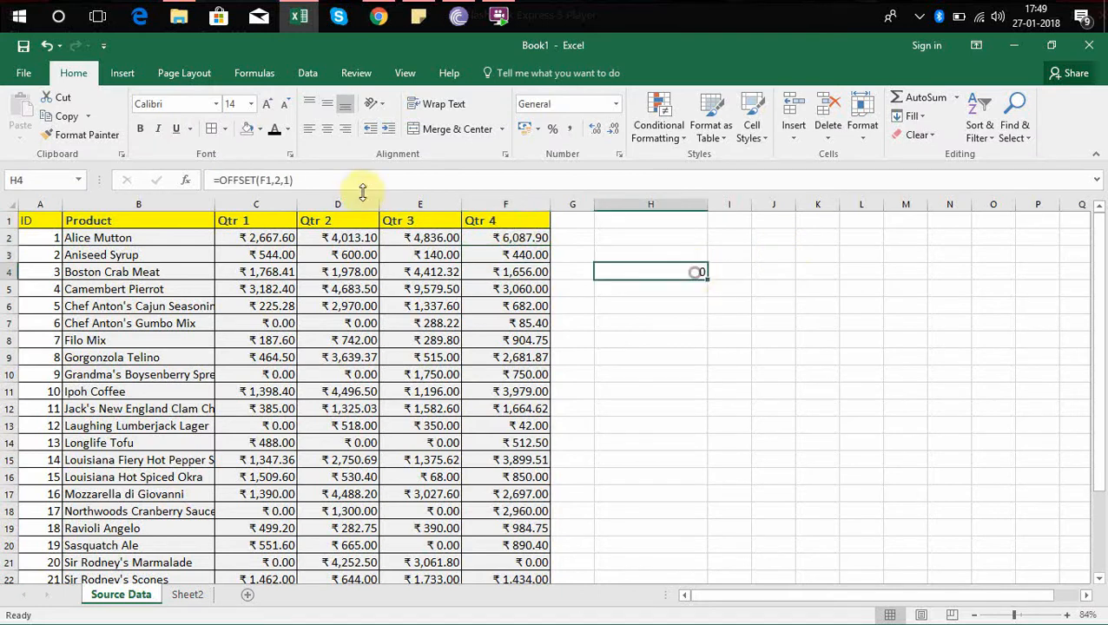
pyautogui.click(282, 180)
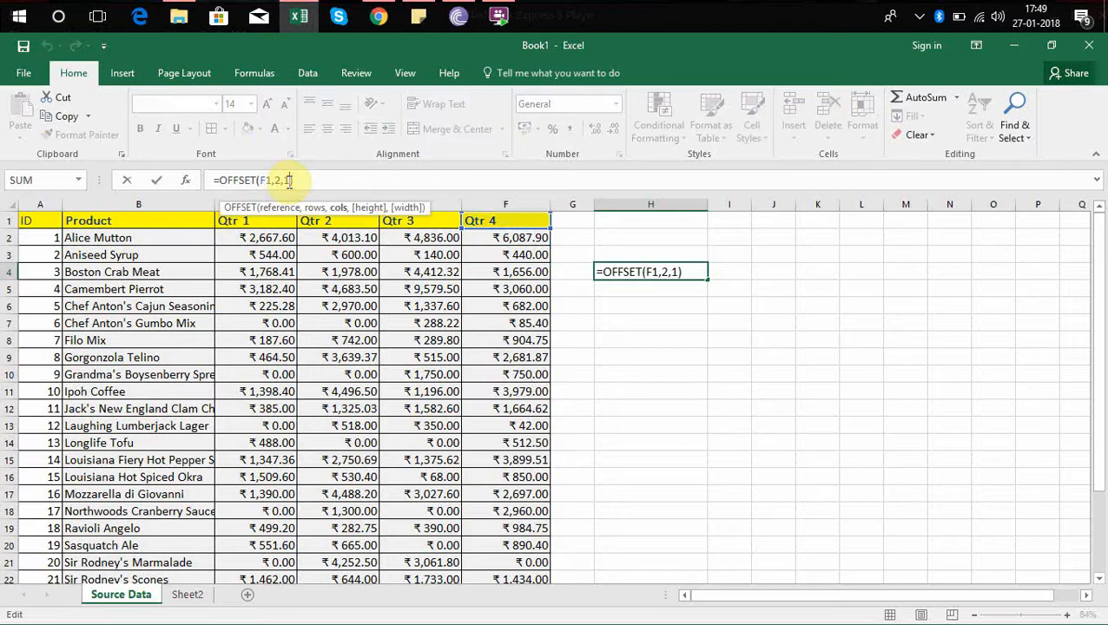
pyautogui.press('Return')
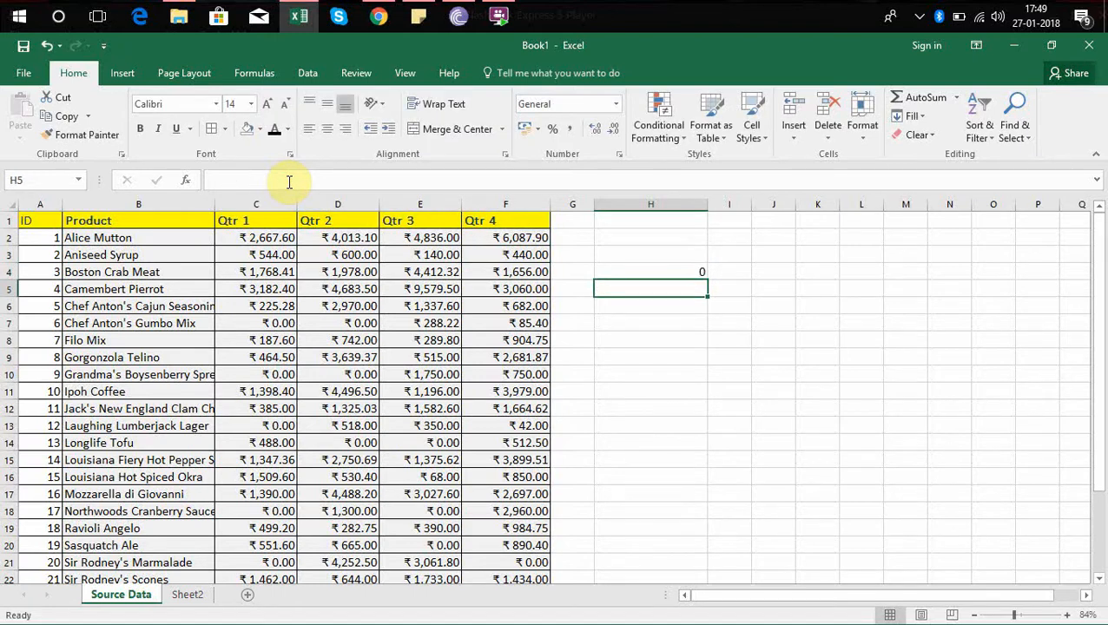
# - Enter 3 in cell G3, the cell referenced by the OFFSET formula, and check H4
pyautogui.click(575, 256)
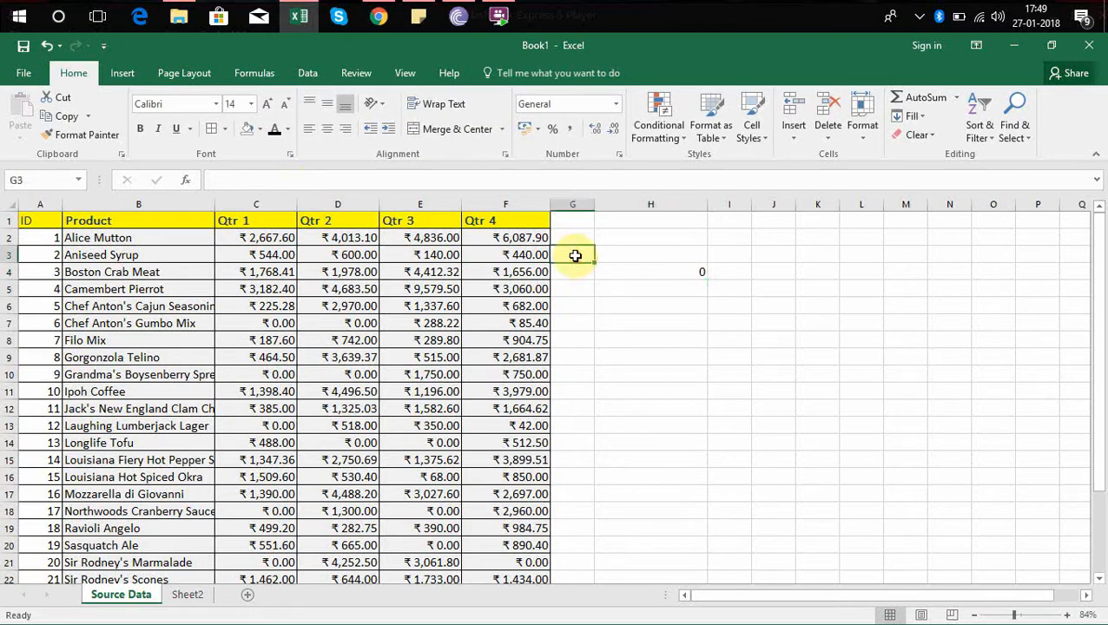
pyautogui.press('Down')
pyautogui.press('Right')
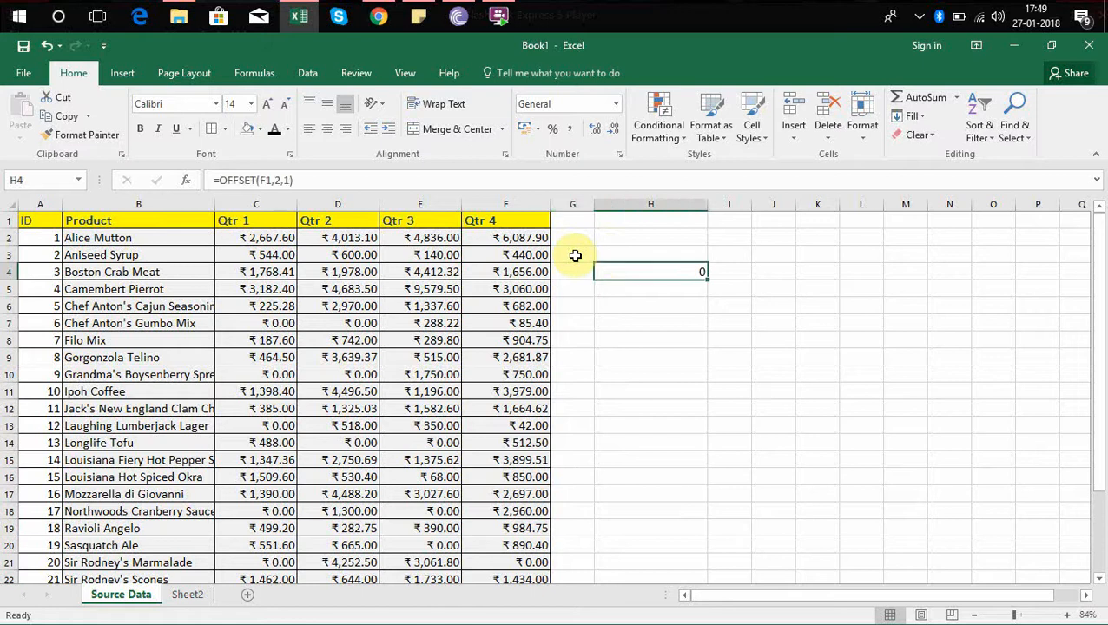
pyautogui.press('Left')
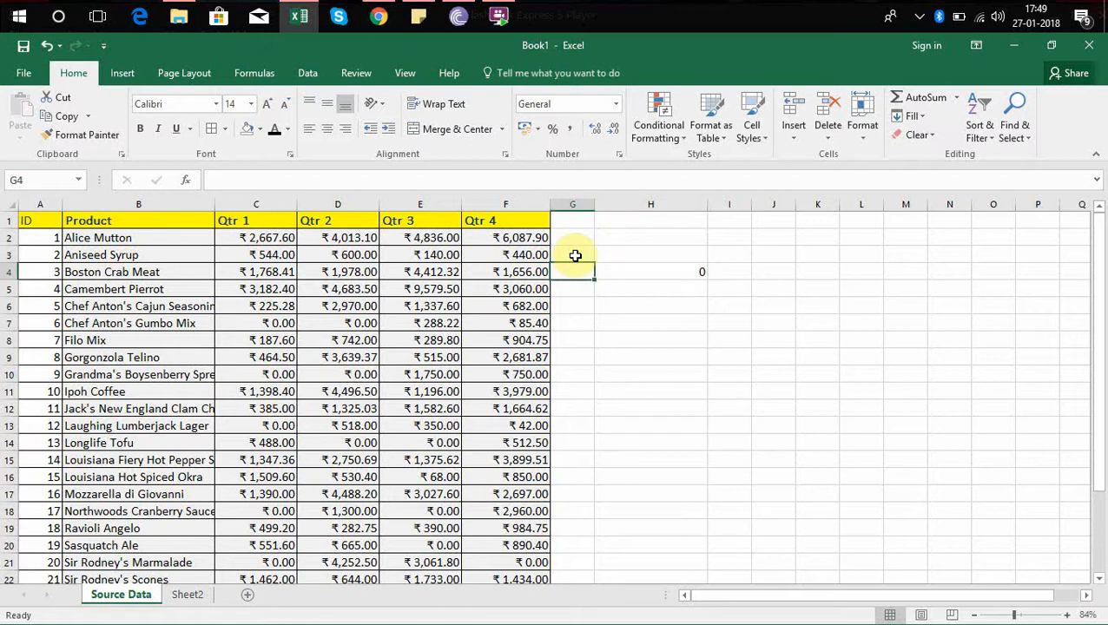
pyautogui.press('Up')
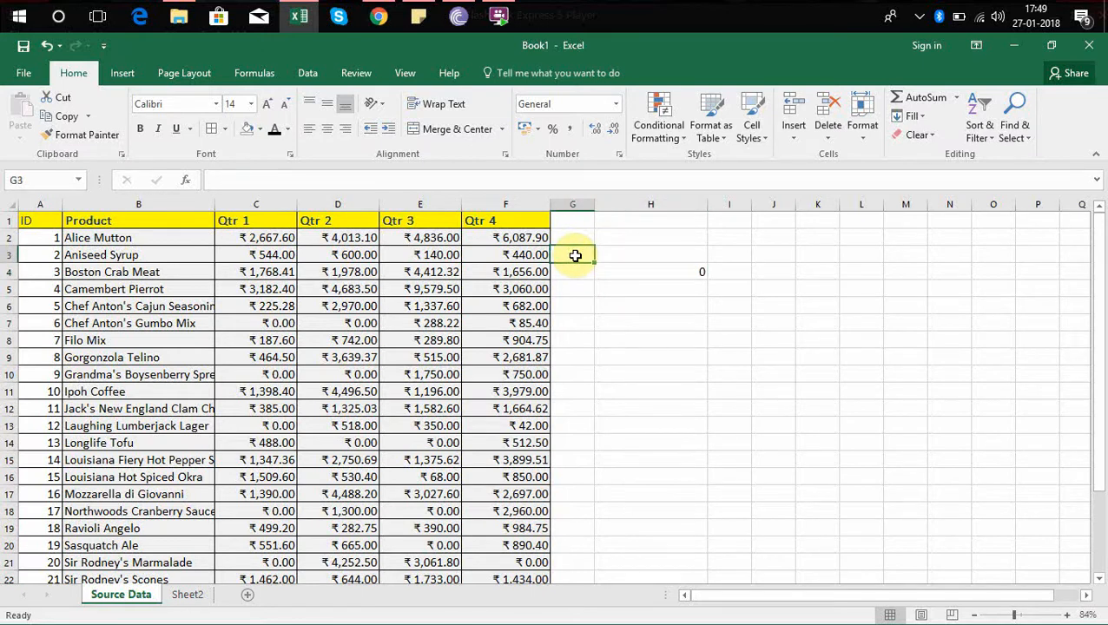
pyautogui.write('3')
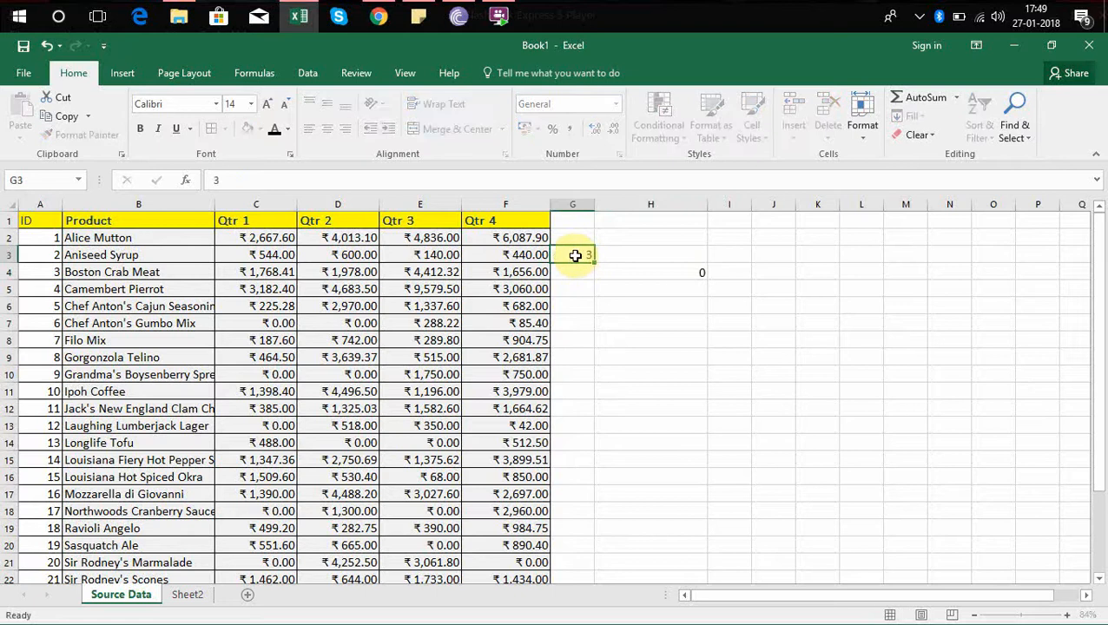
pyautogui.press('Return')
pyautogui.press('Up')
pyautogui.press('Down')
pyautogui.press('Right')
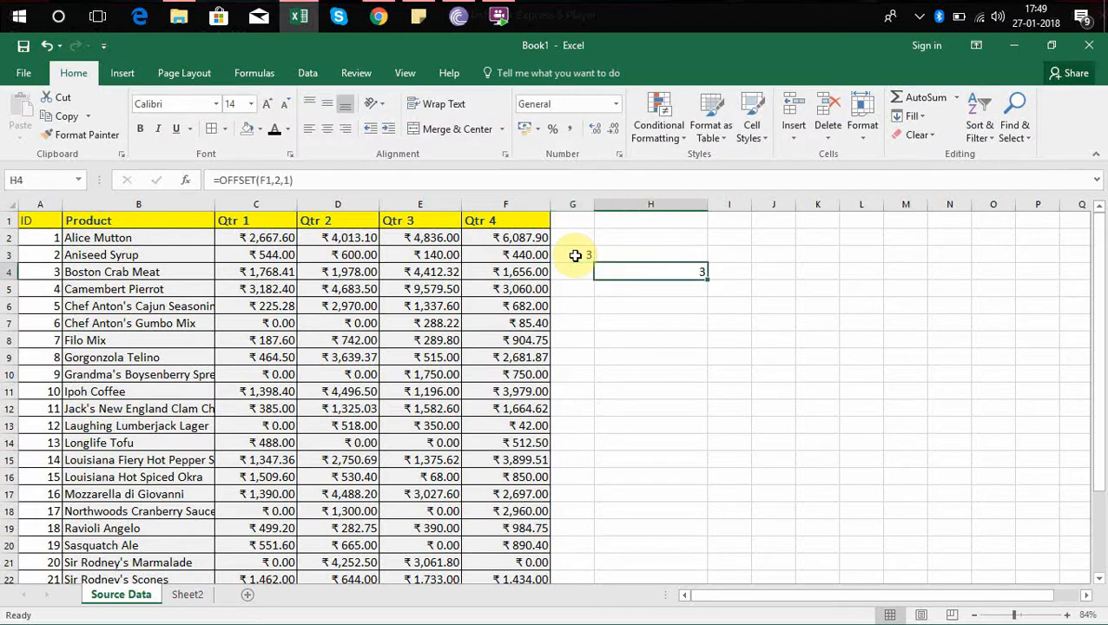
# - Trace the H4 formula's path down the Qtr 4 column to F3 and one column across to G3
pyautogui.press('Left')
pyautogui.press('Up')
pyautogui.press('Left')
pyautogui.press('Up')
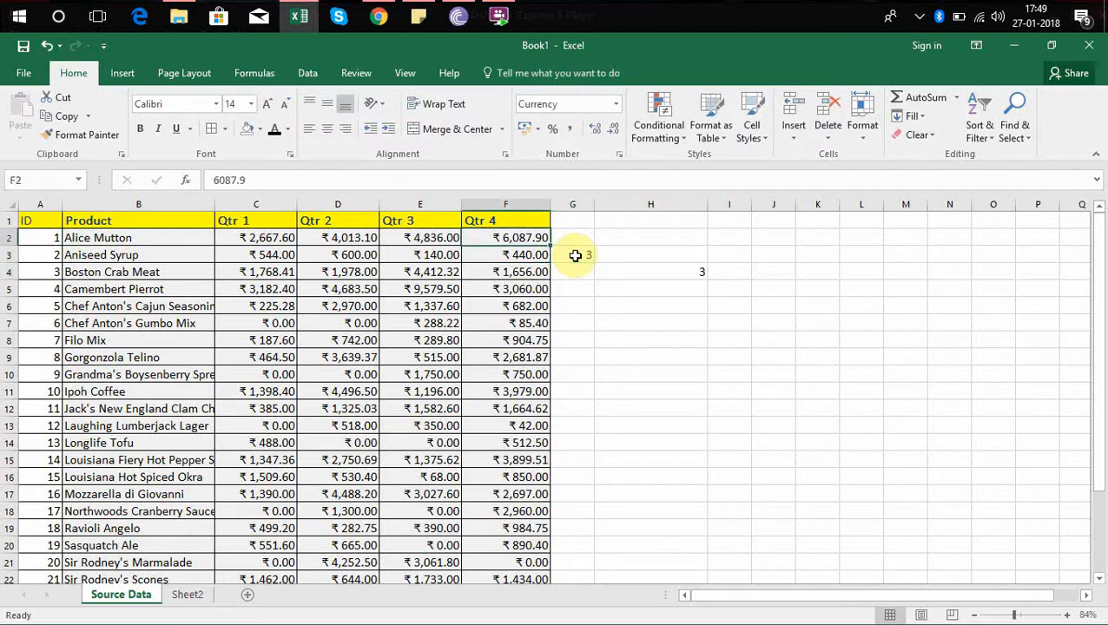
pyautogui.press('Down')
pyautogui.press('Right')
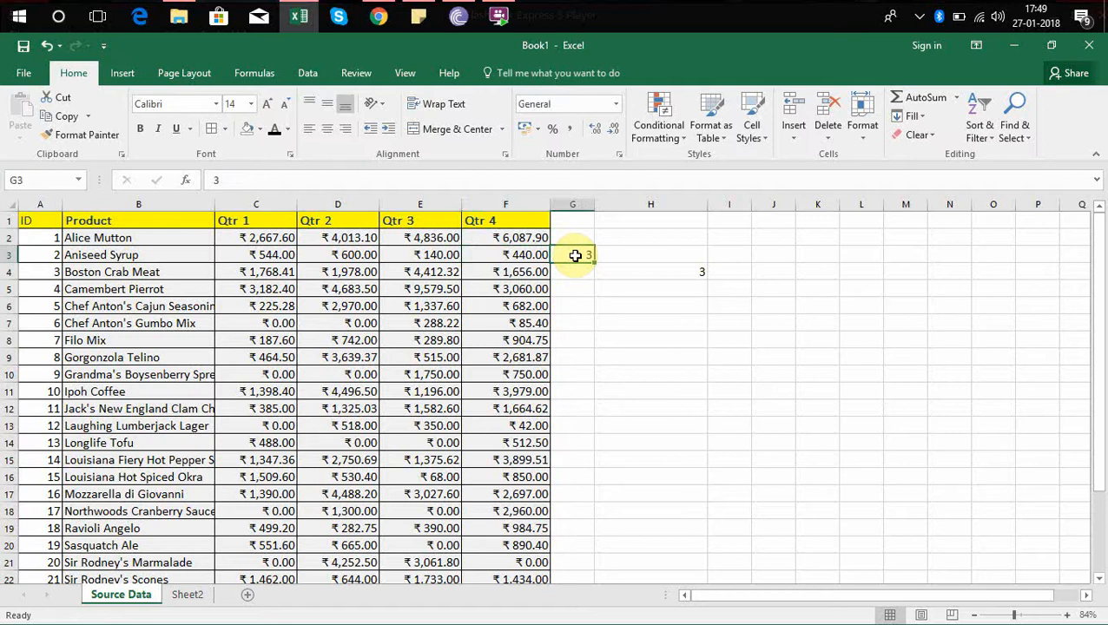
pyautogui.press('Right')
pyautogui.press('Down')
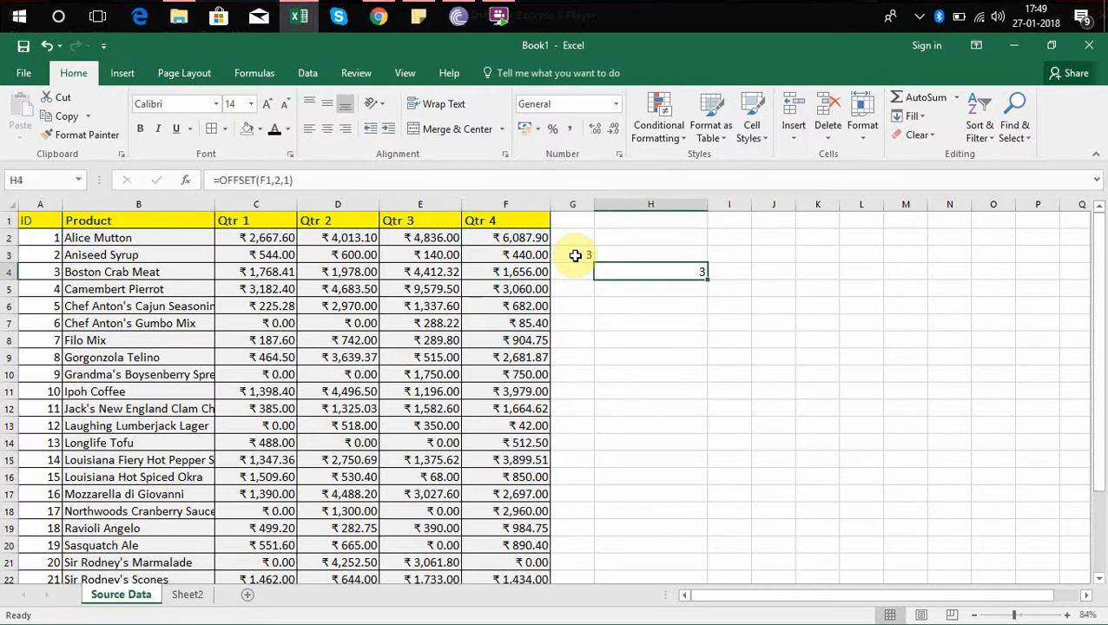
# - Enter 5 in cell H3 and fill cells G3:H3 with dark orange
pyautogui.press('Up')
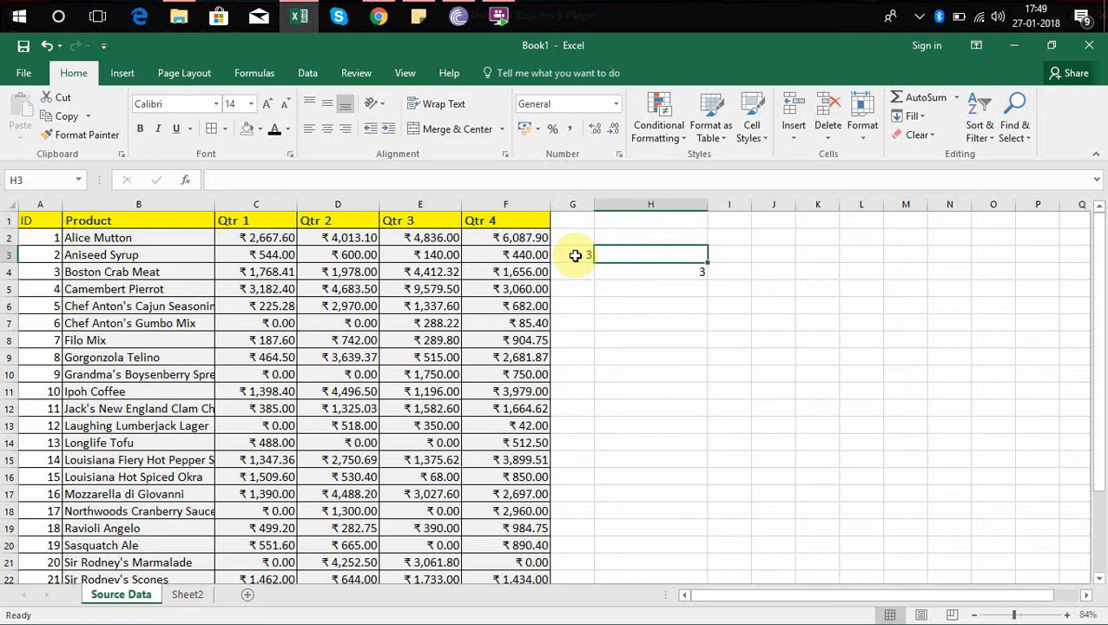
pyautogui.write('5')
pyautogui.press('Right')
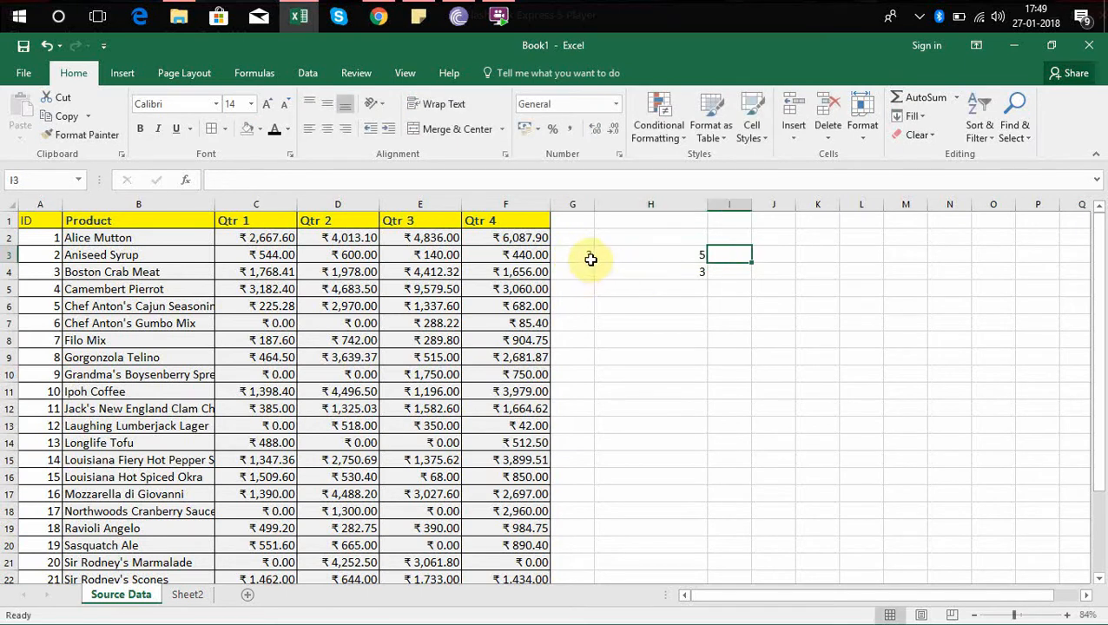
pyautogui.moveTo(590, 258); pyautogui.dragTo(626, 248)
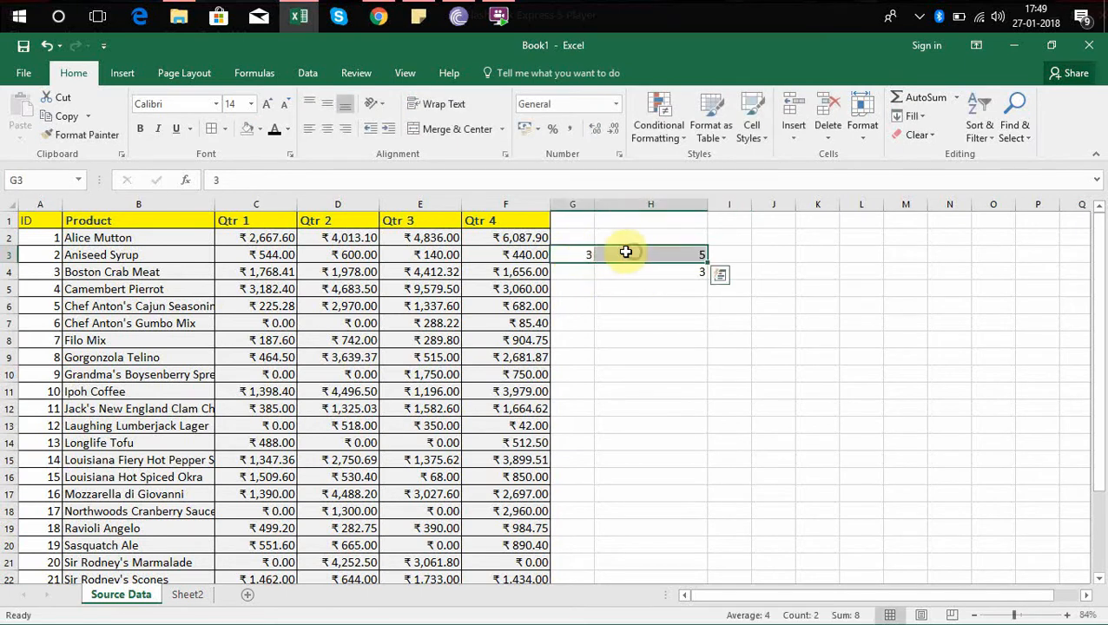
pyautogui.click(259, 130)
pyautogui.click(317, 207)
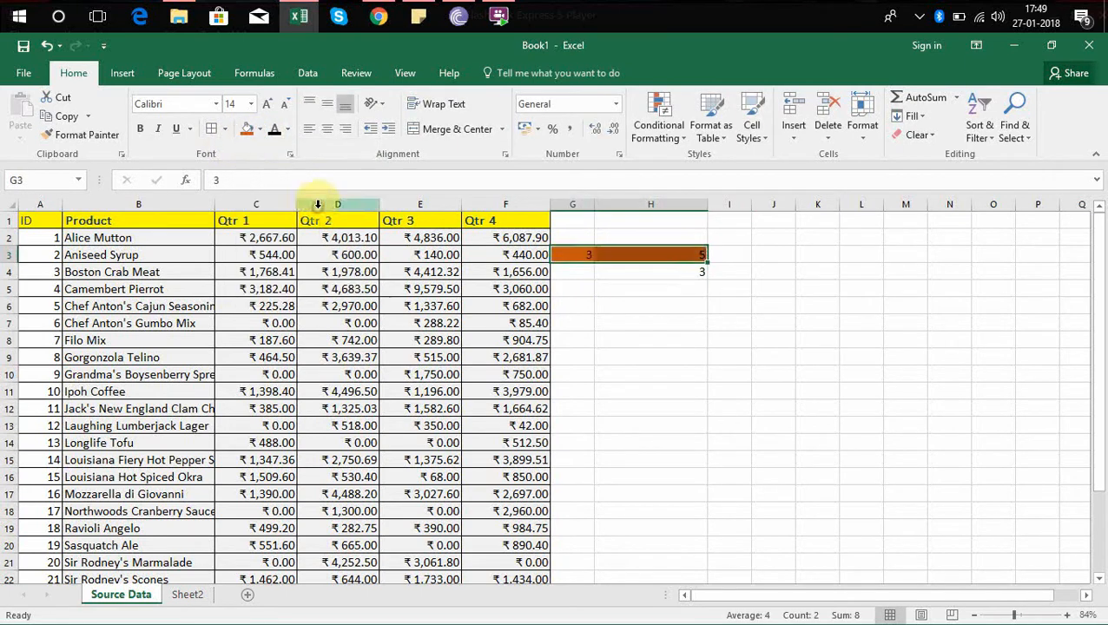
# - Change the column argument of the H4 formula to 2, making it =OFFSET(F1,2,2), and compare H4 with H3
pyautogui.click(685, 270)
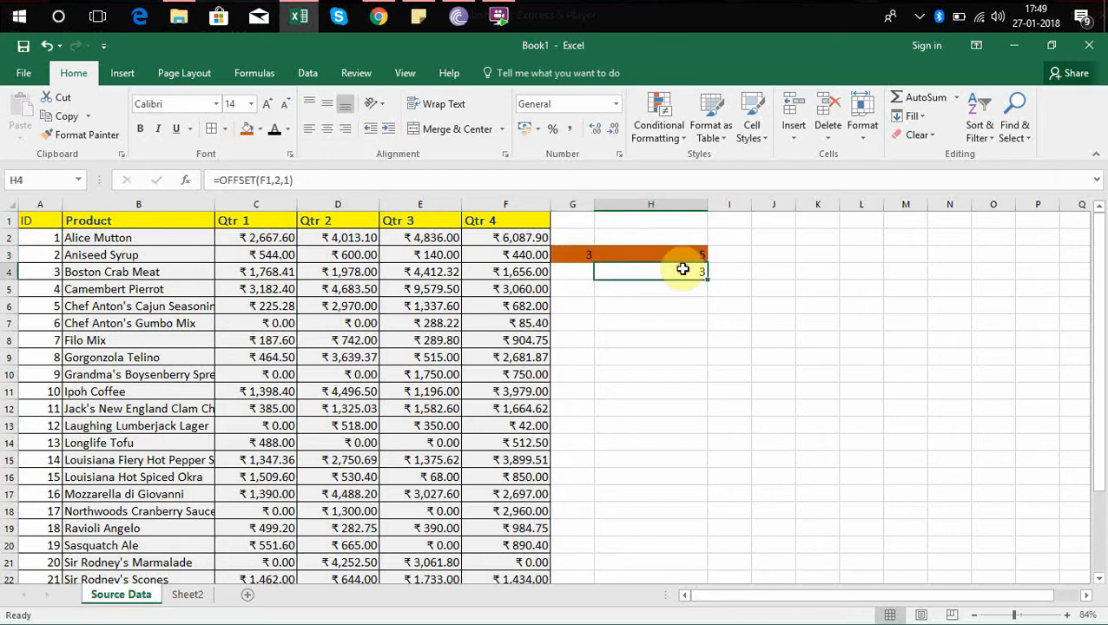
pyautogui.click(288, 179)
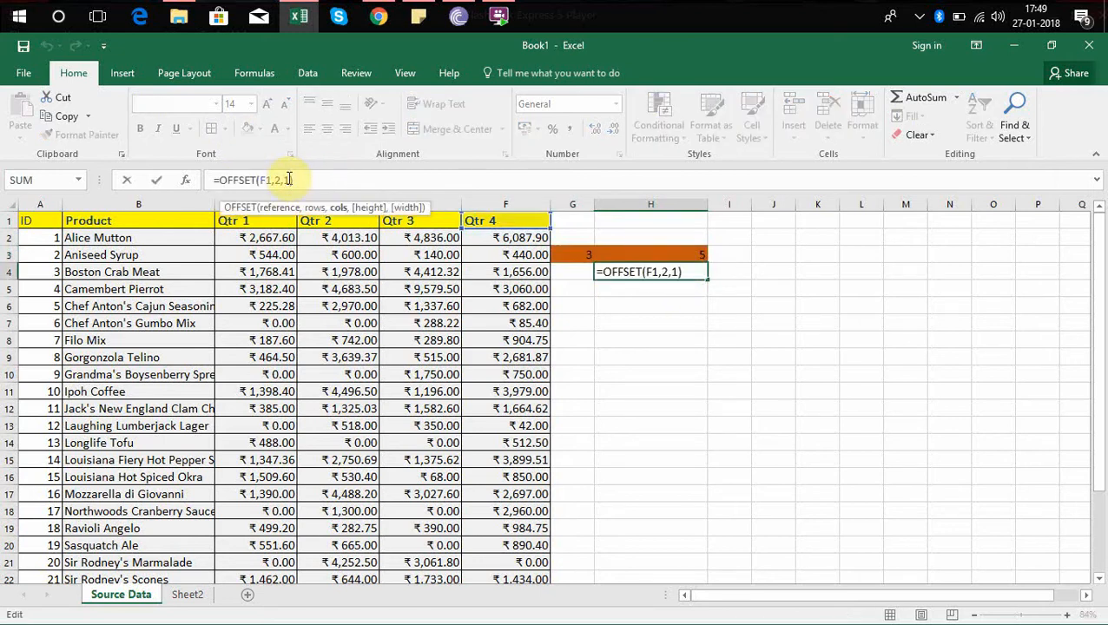
pyautogui.press('BackSpace')
pyautogui.write('2')
pyautogui.press('Return')
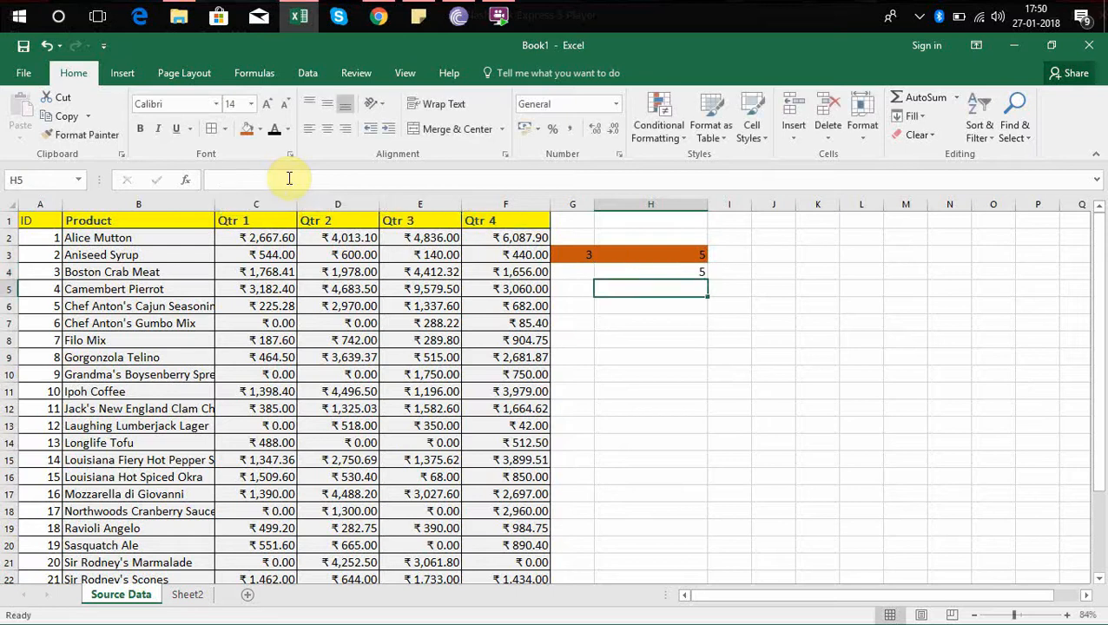
pyautogui.press('Up')
pyautogui.press('Up')
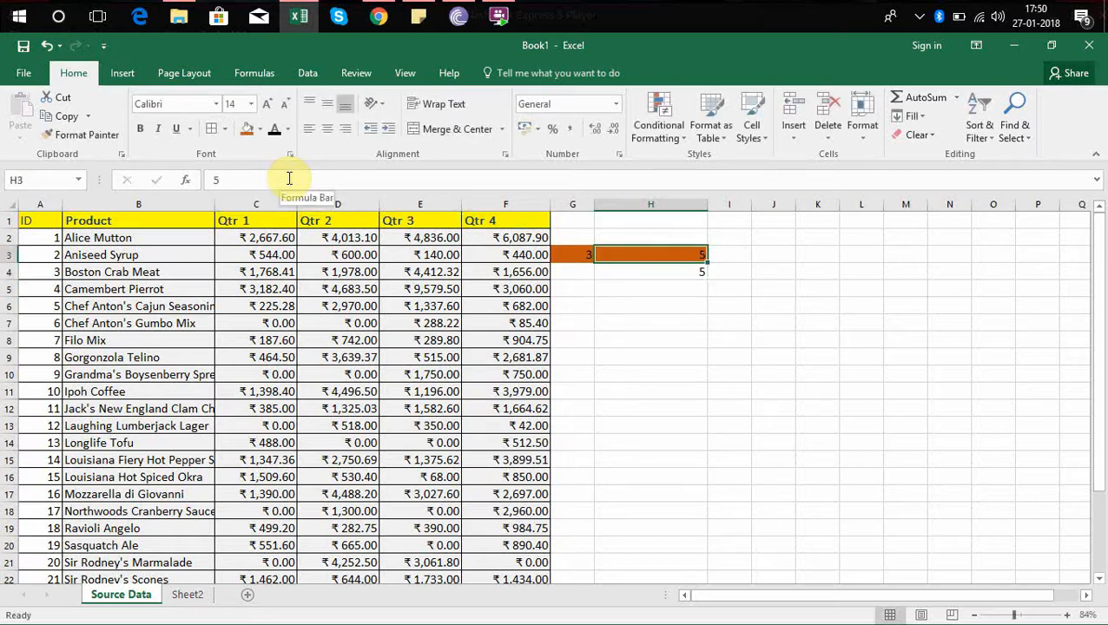
pyautogui.press('Down')
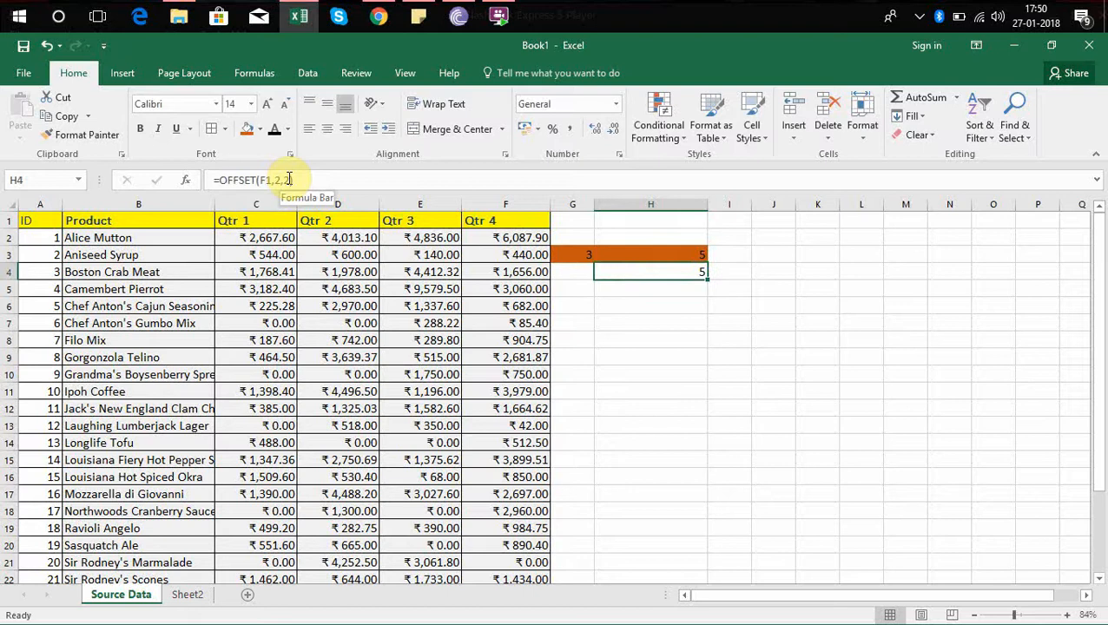
# - Review the H4 formula's reference, rows and columns arguments and the optional height and width arguments, leaving the formula as it is
pyautogui.press('XF86MonBrightnessDown')
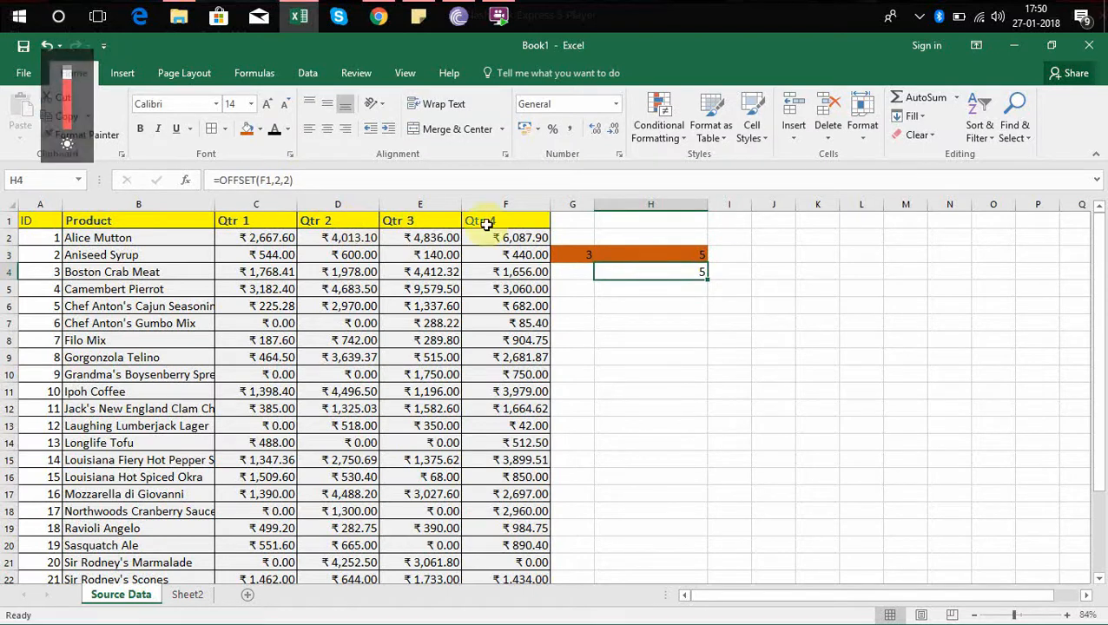
pyautogui.click(702, 356)
pyautogui.click(663, 272)
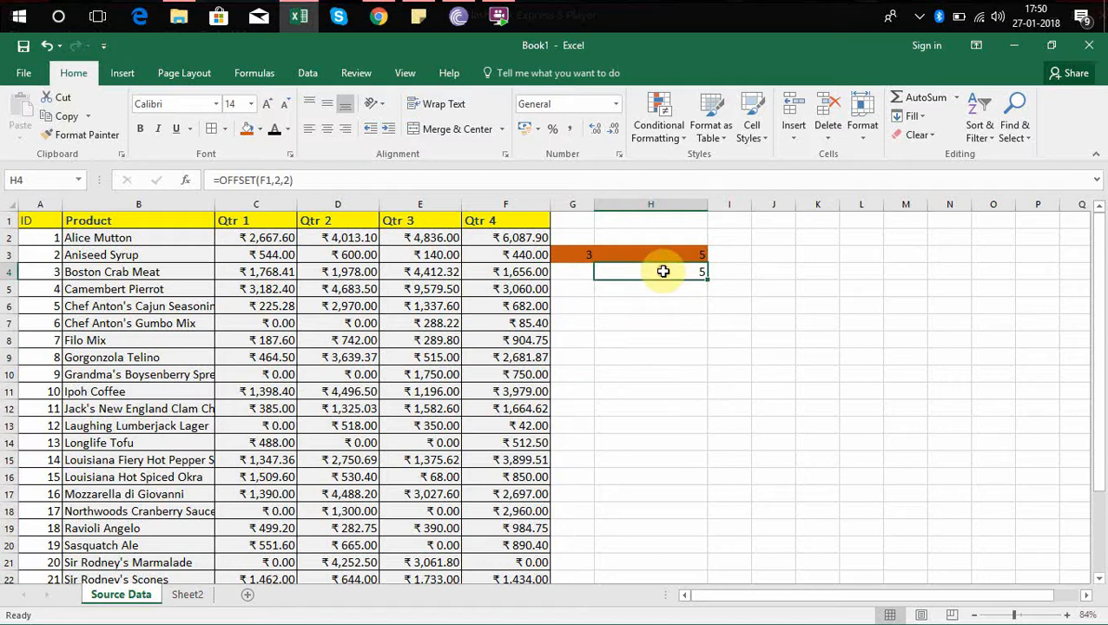
pyautogui.doubleClick(663, 272)
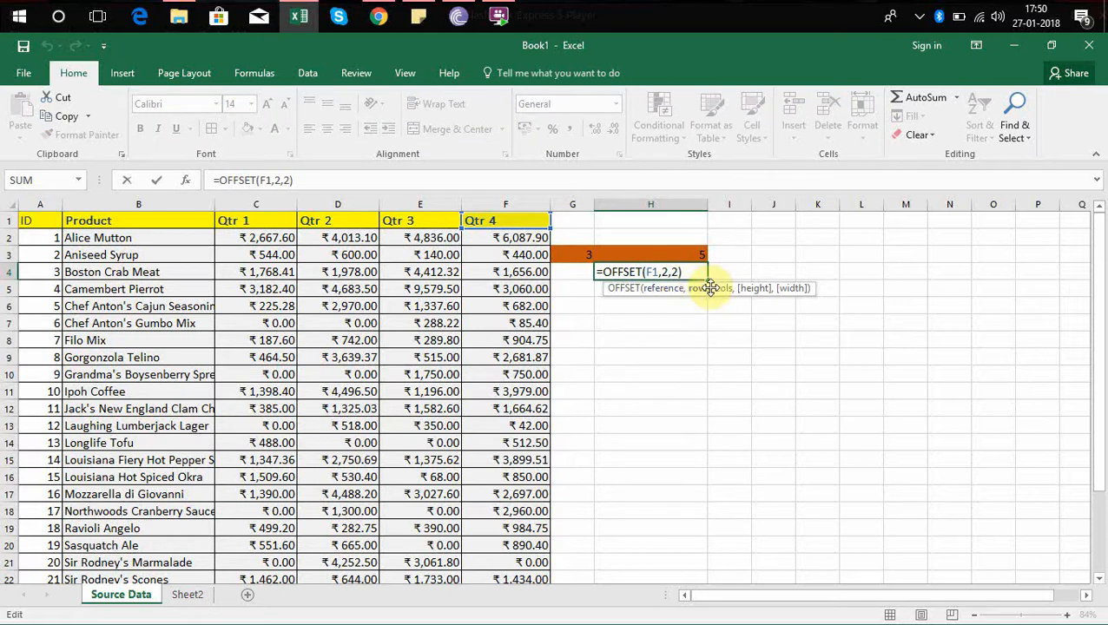
pyautogui.click(705, 288)
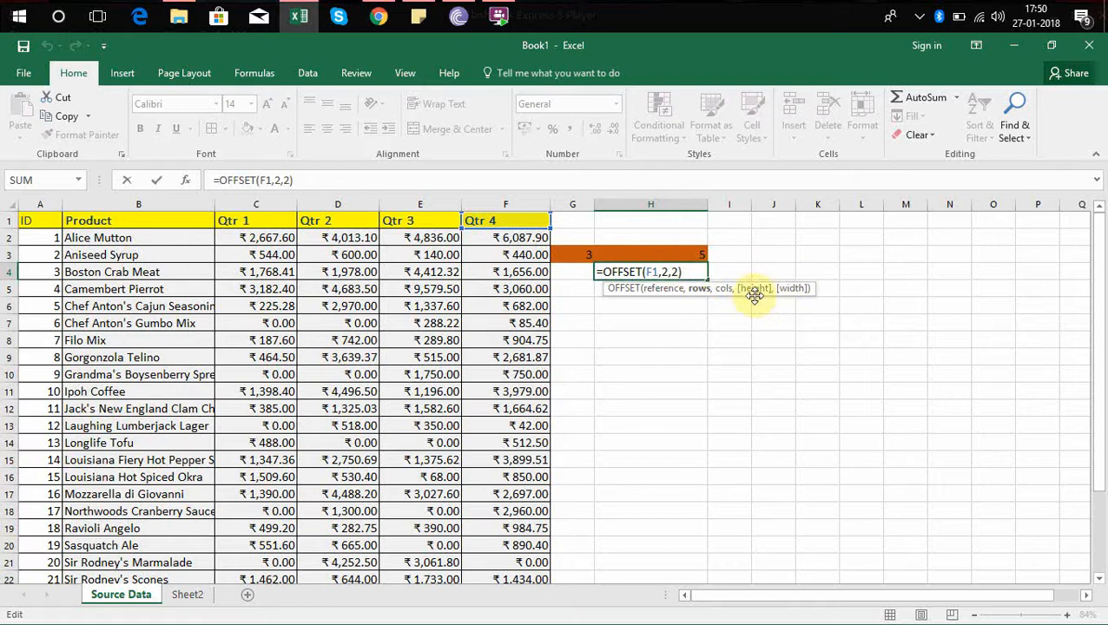
pyautogui.click(688, 271)
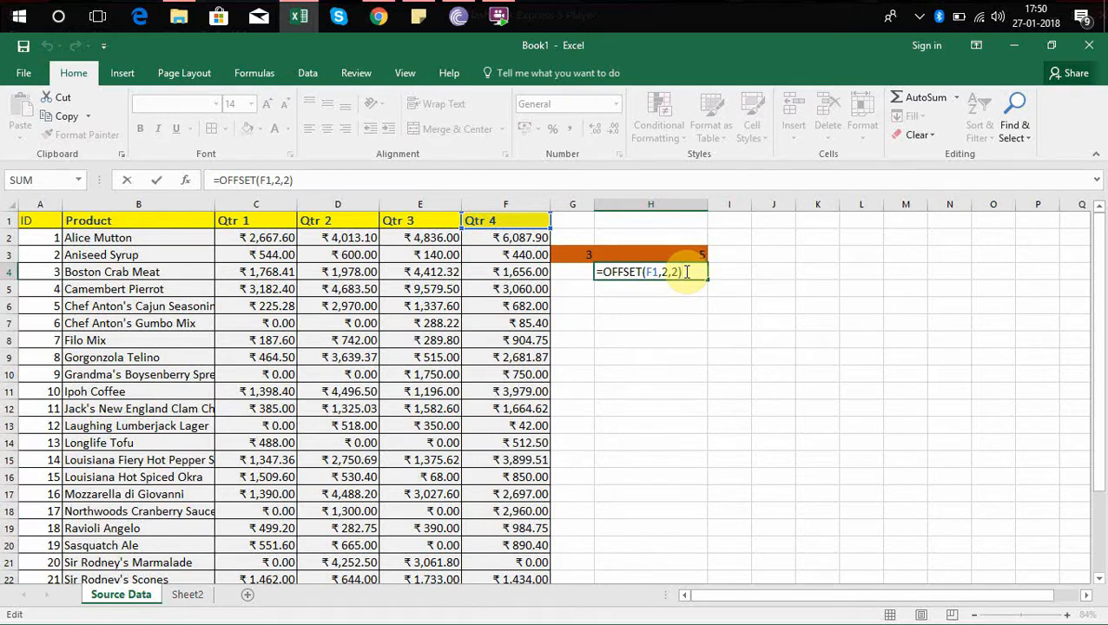
pyautogui.press('Return')
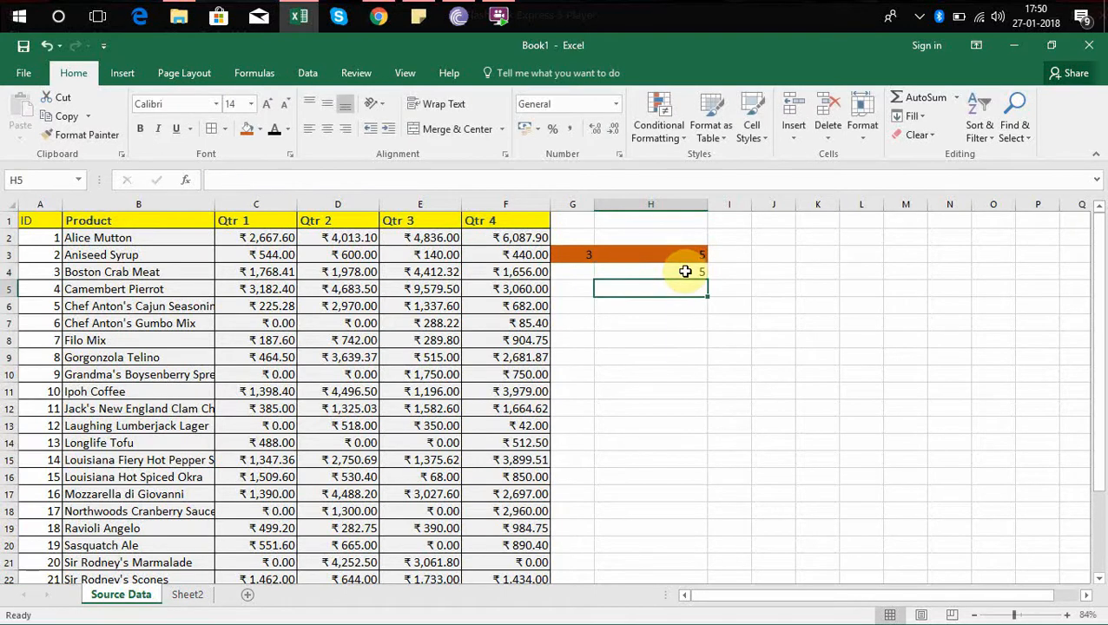
pyautogui.click(685, 272)
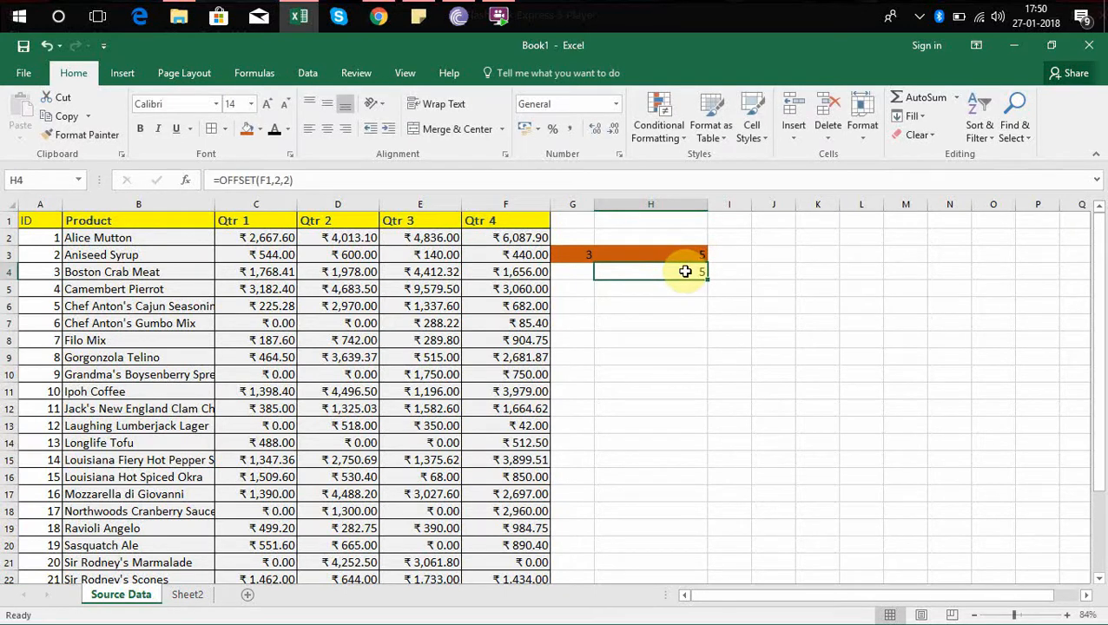
pyautogui.press('Down')
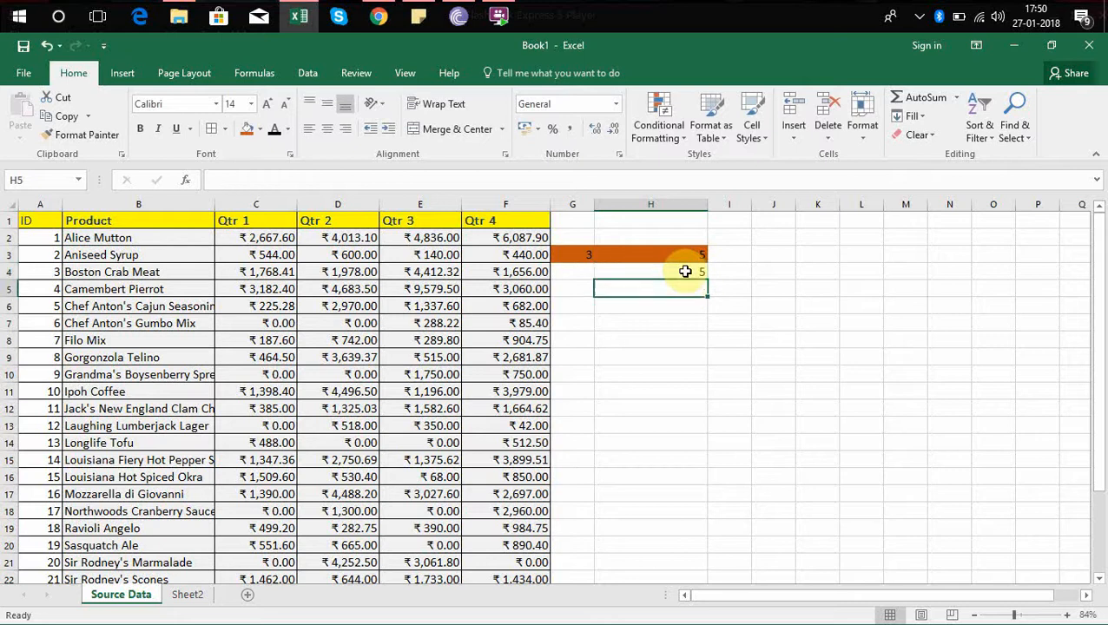
pyautogui.click(685, 272)
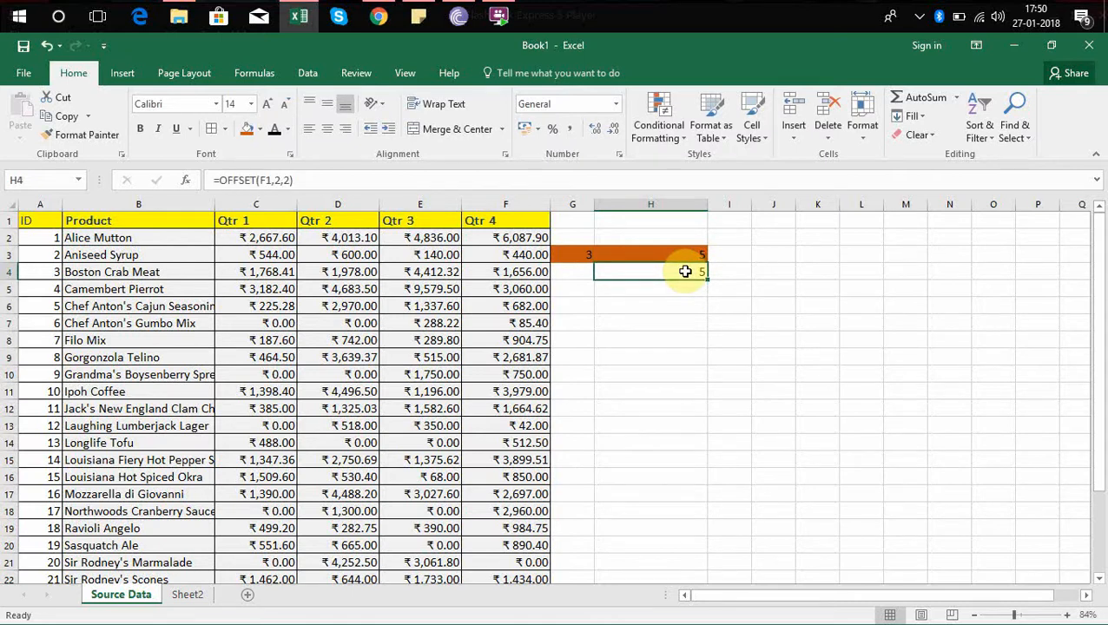
pyautogui.click(508, 22)
pyautogui.click(508, 22)
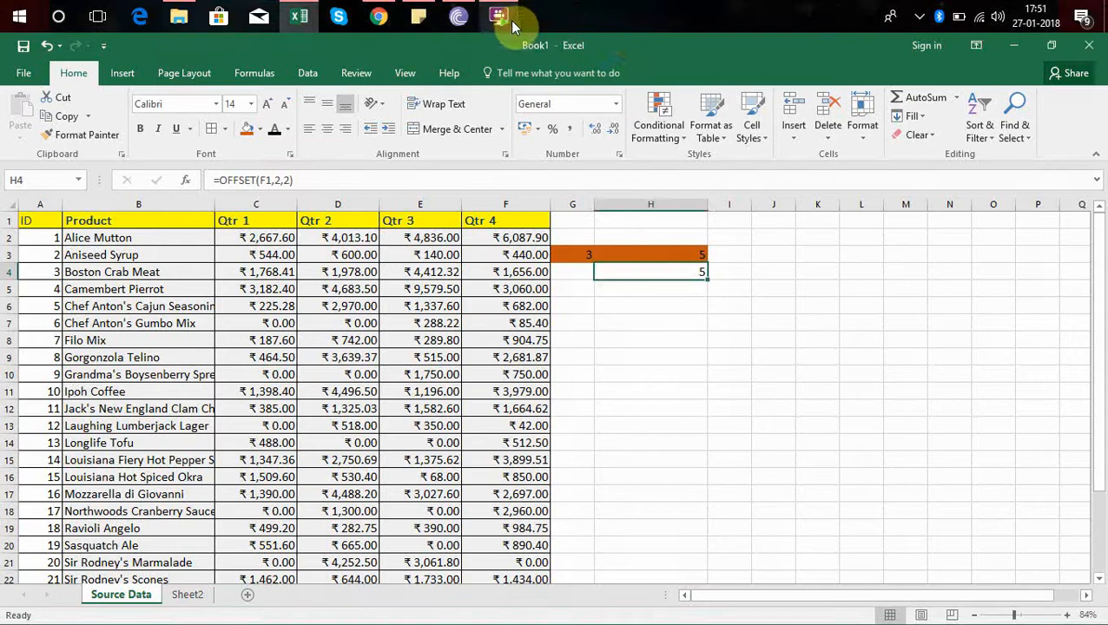
pyautogui.click(920, 18)
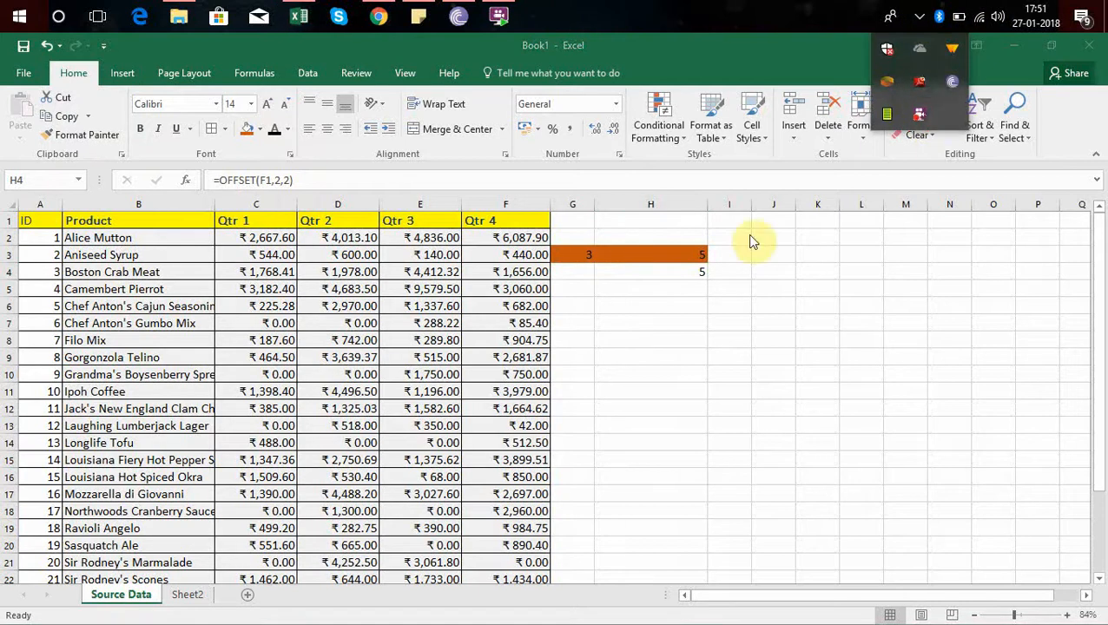